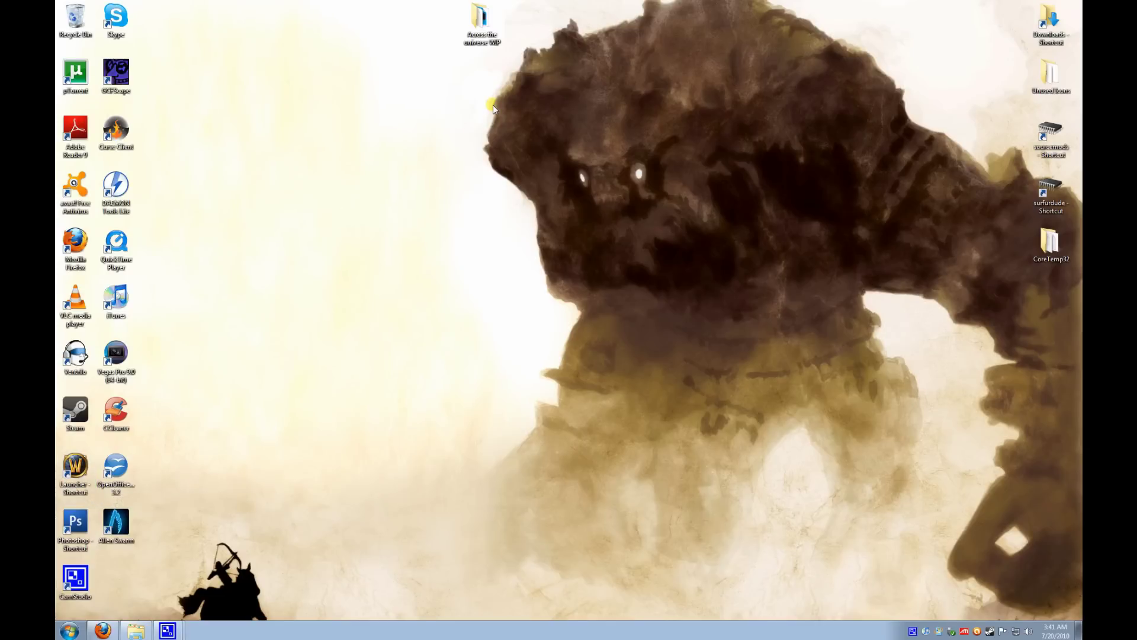
- Select the Alien Swarm - SDK entry in Steam's installed tools list, then close Steam
double_click(990, 631)
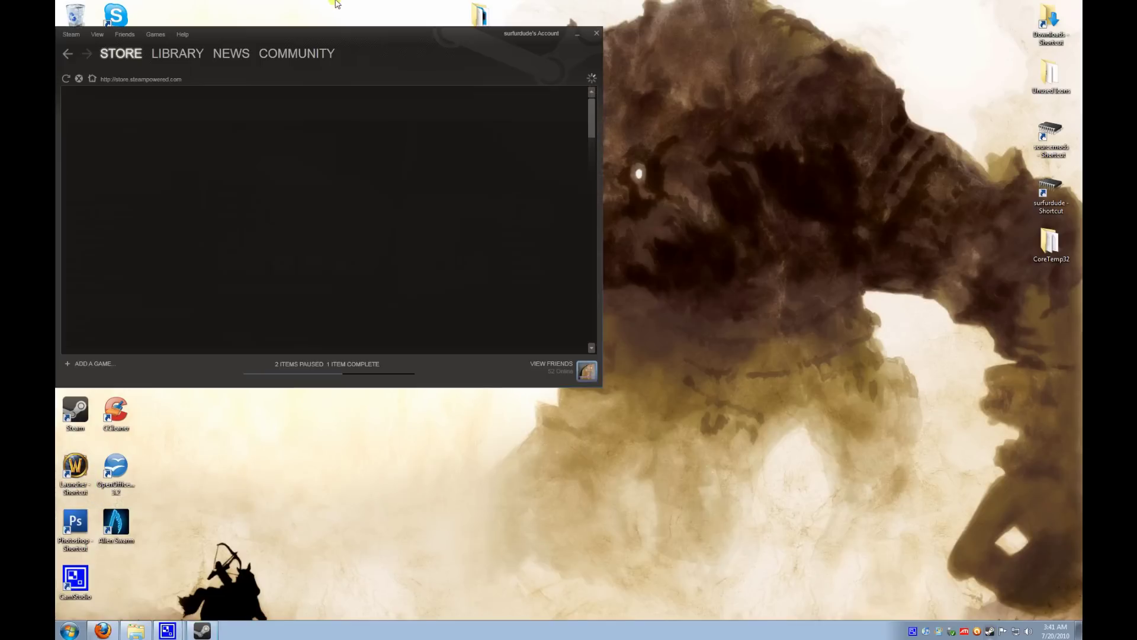
left_click(218, 67)
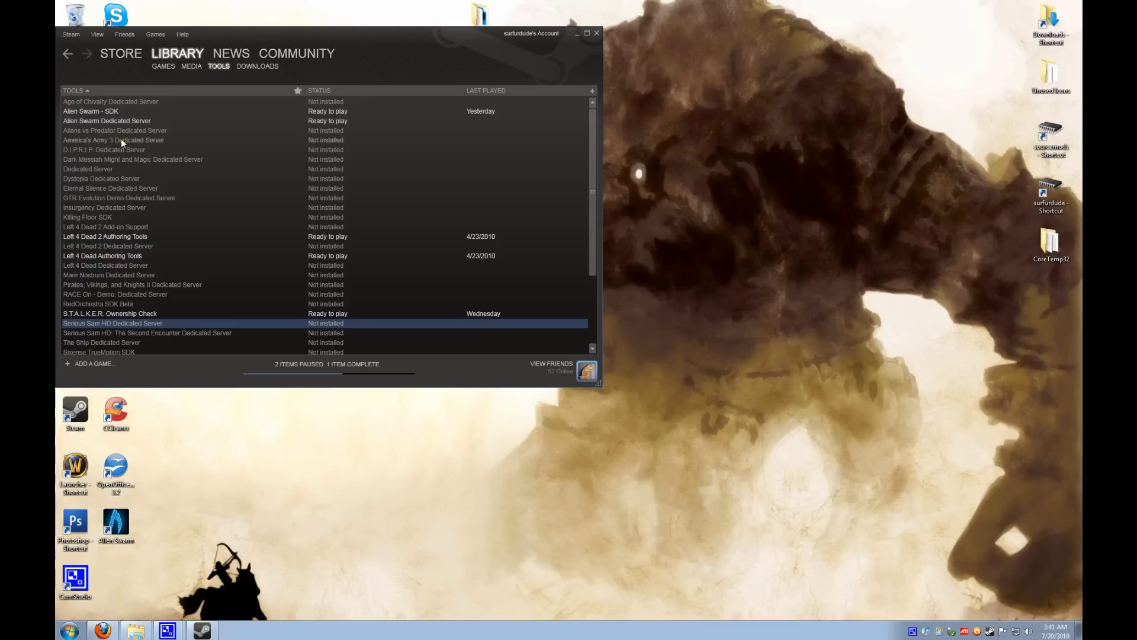
left_click_drag(121, 127, 110, 113)
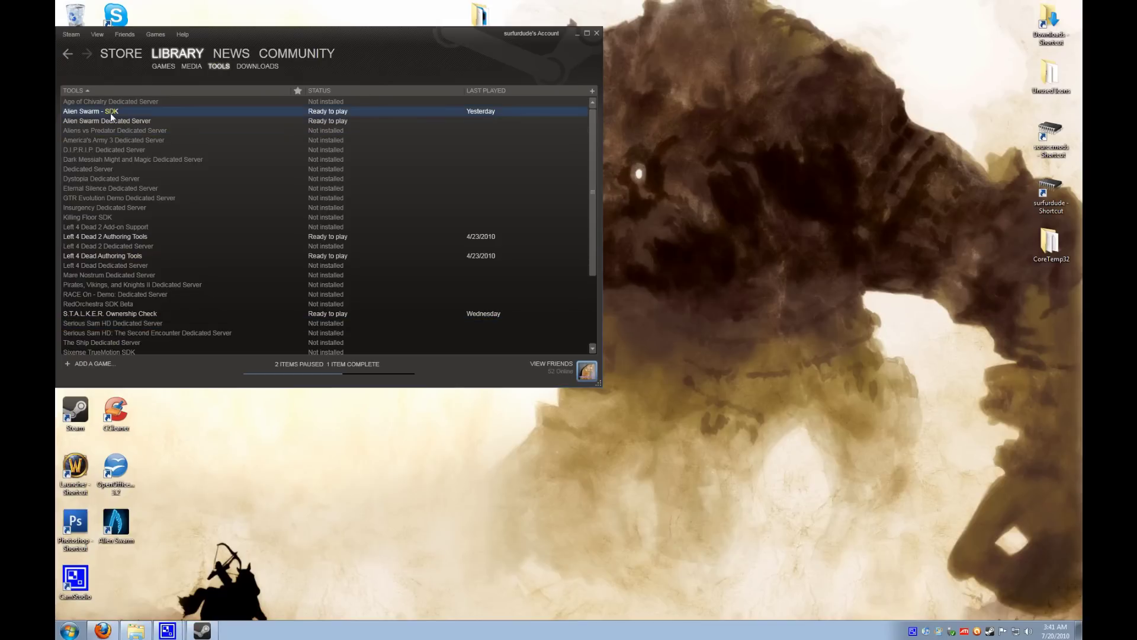
left_click(596, 34)
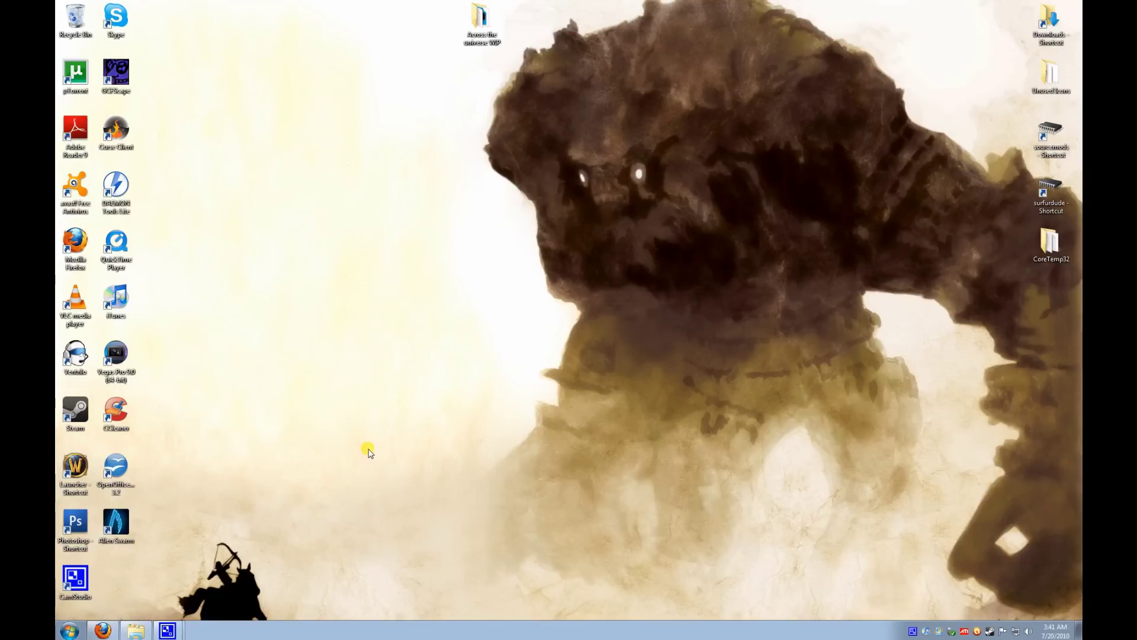
- Launch Alien Swarm and confirm the developer console is enabled in Keyboard/Mouse options
double_click(115, 520)
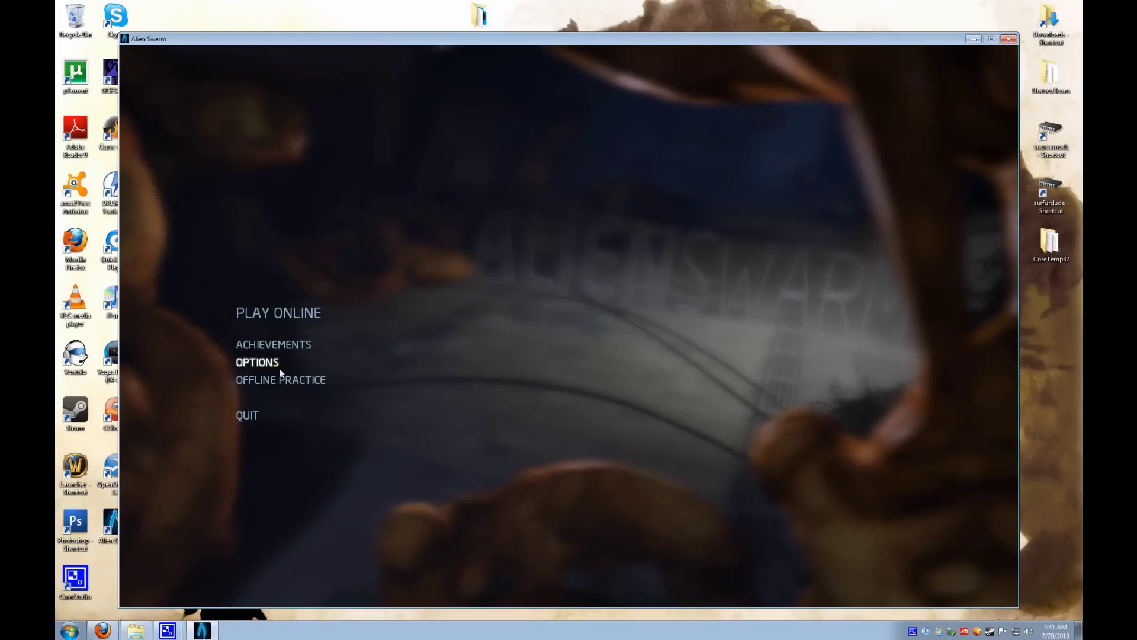
left_click(271, 368)
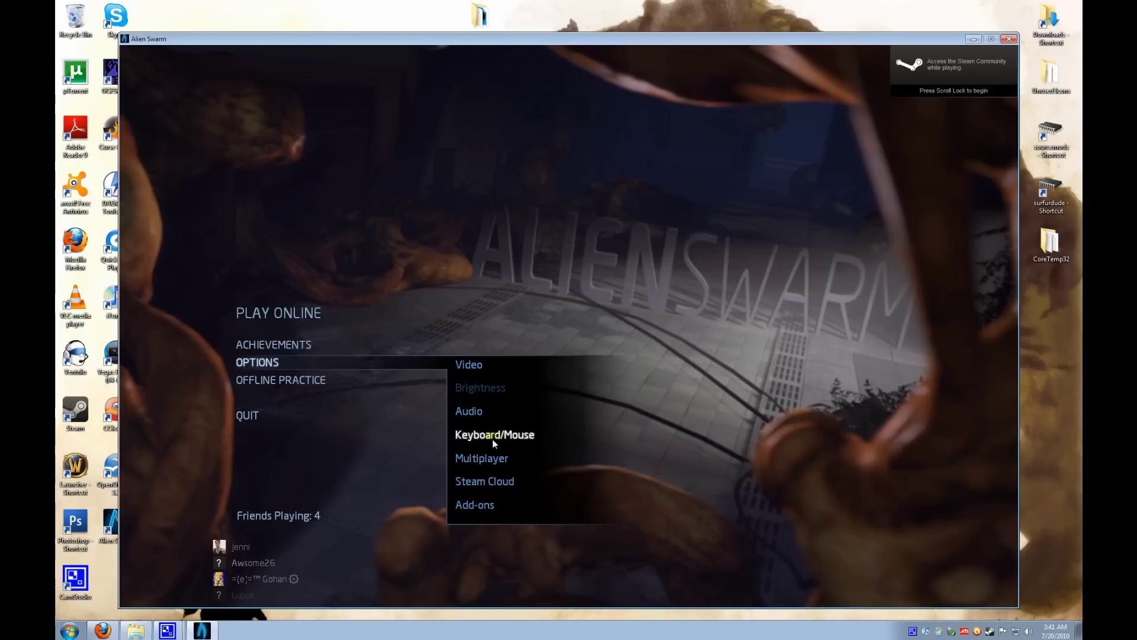
left_click(492, 437)
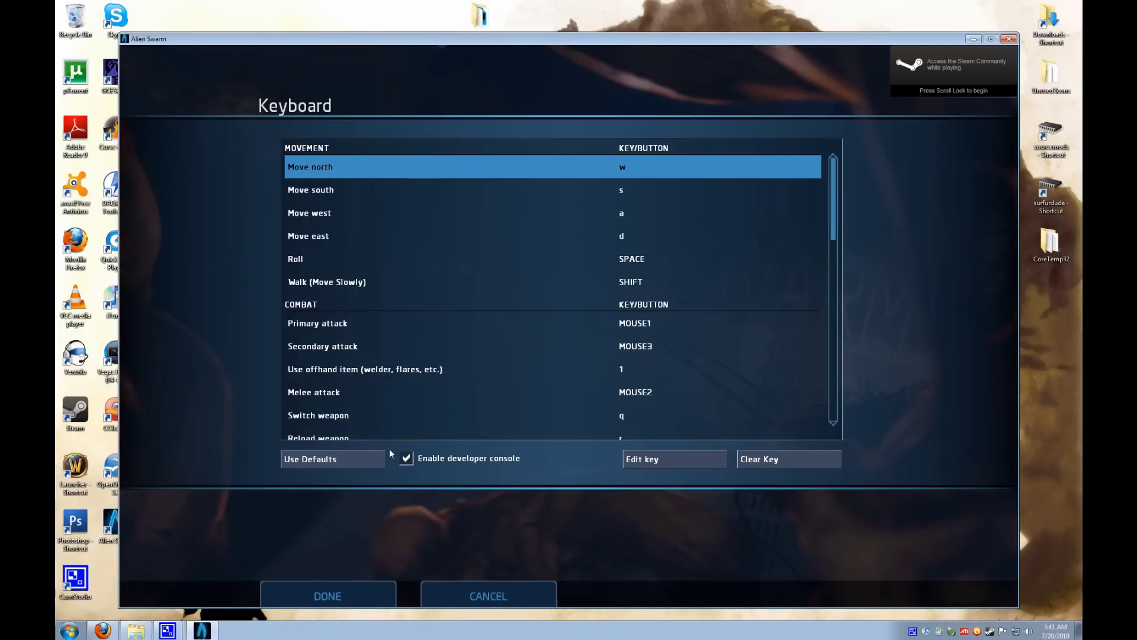
left_click(338, 586)
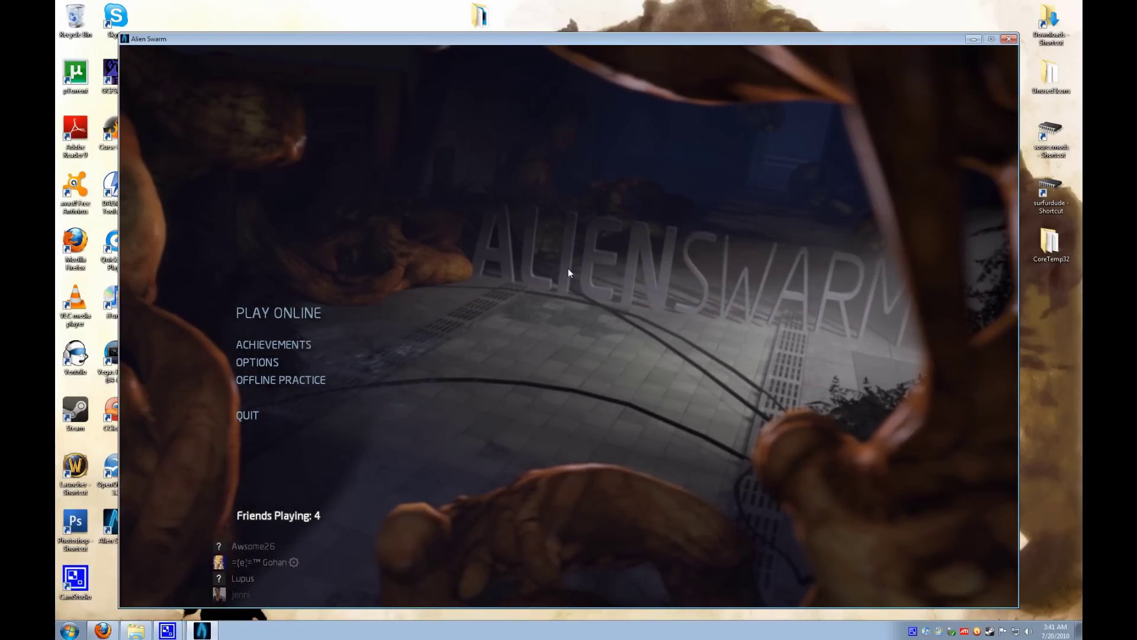
- In the developer console, clear stray text, run sv_cheats 1, then run asw_tilegen
key("grave")
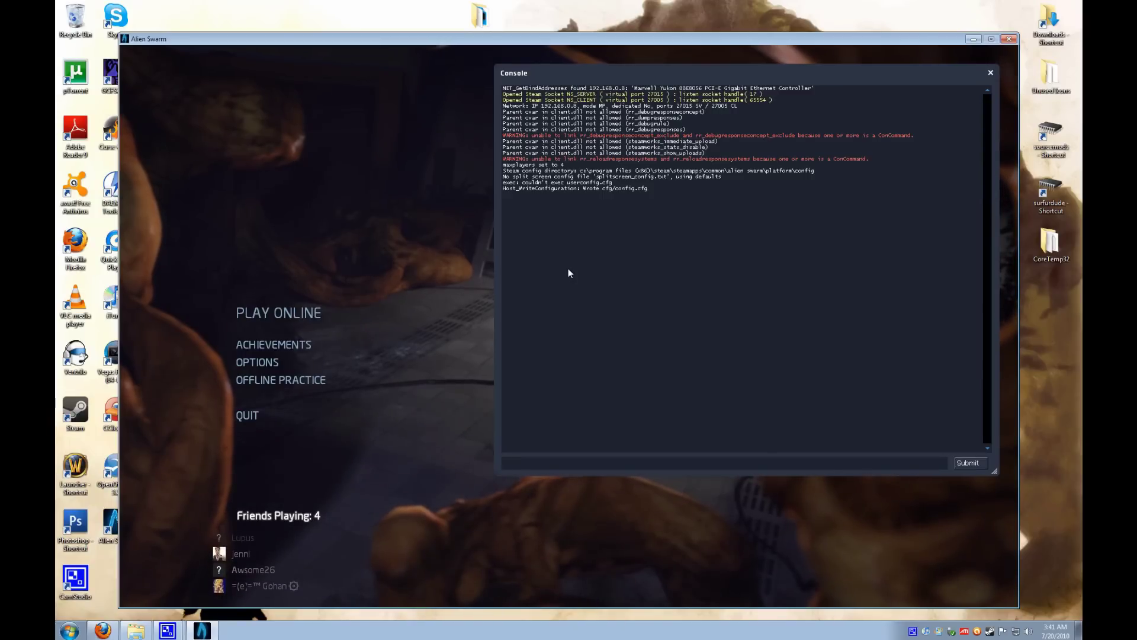
type("r_")
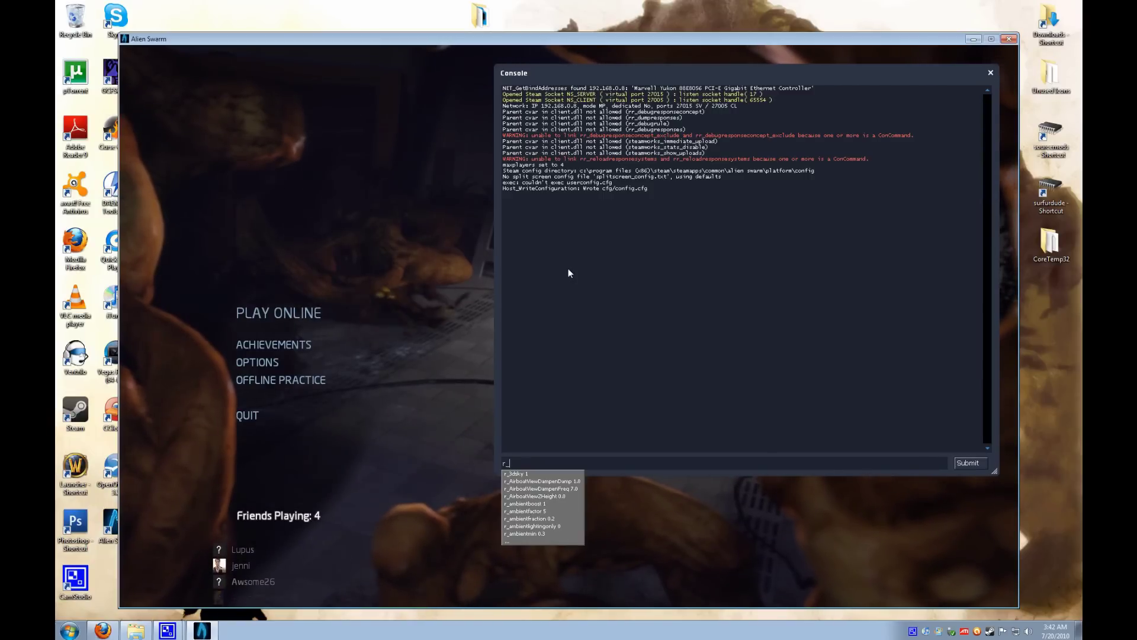
type("alsdfkja[")
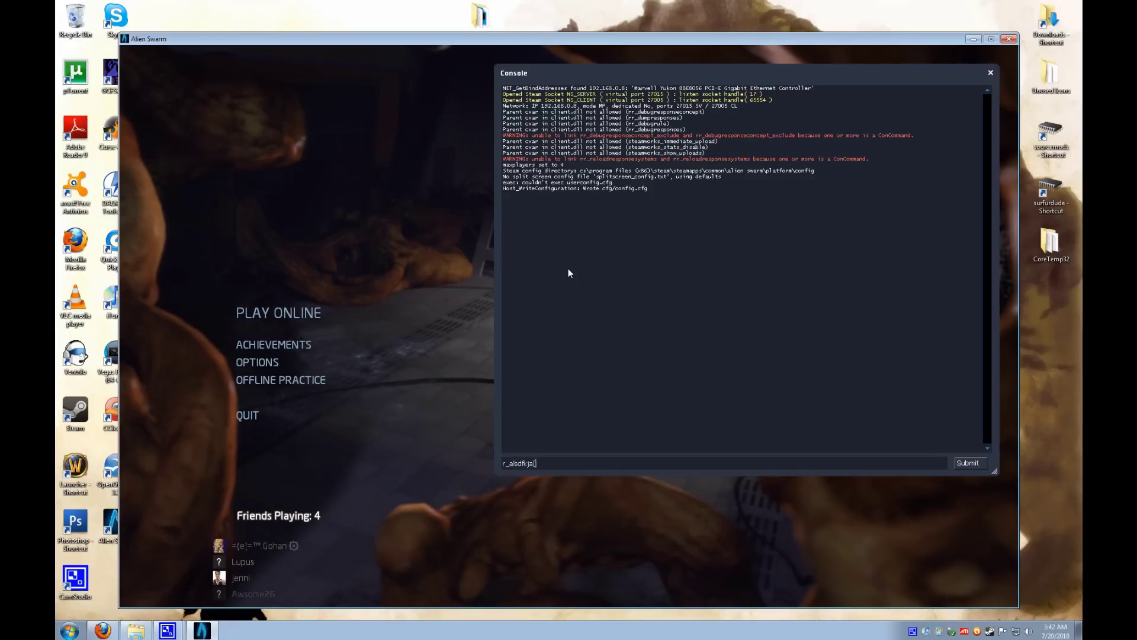
key("BackSpace")
key("BackSpace")
key("BackSpace")
key("BackSpace")
key("BackSpace")
key("BackSpace")
key("BackSpace")
key("BackSpace")
key("BackSpace")
type("map asi")
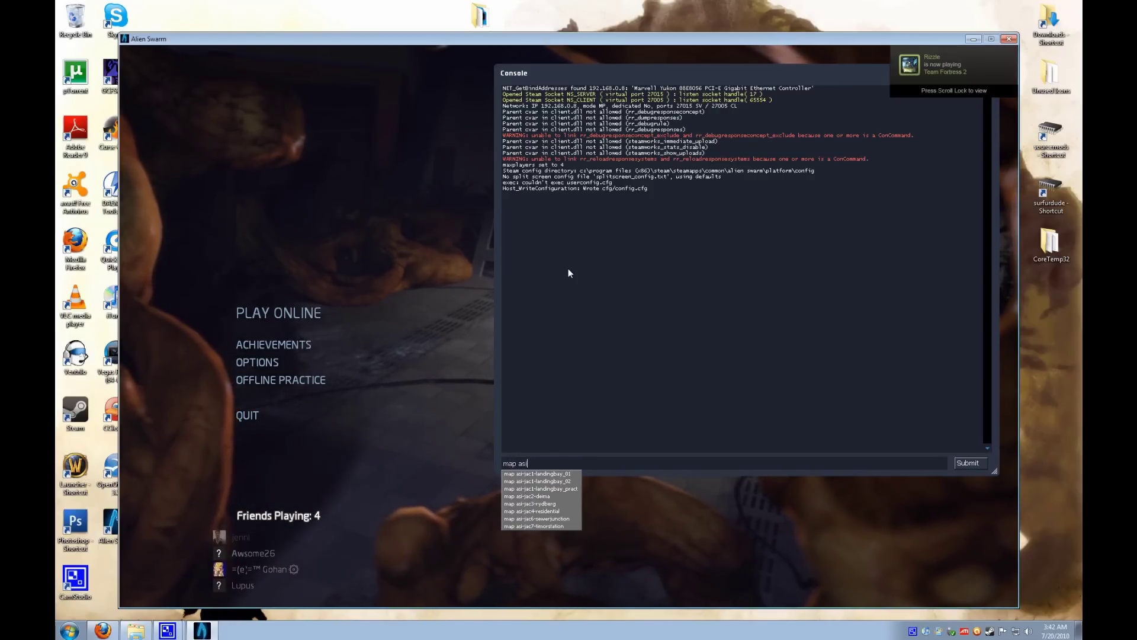
type("-alskdfja'd")
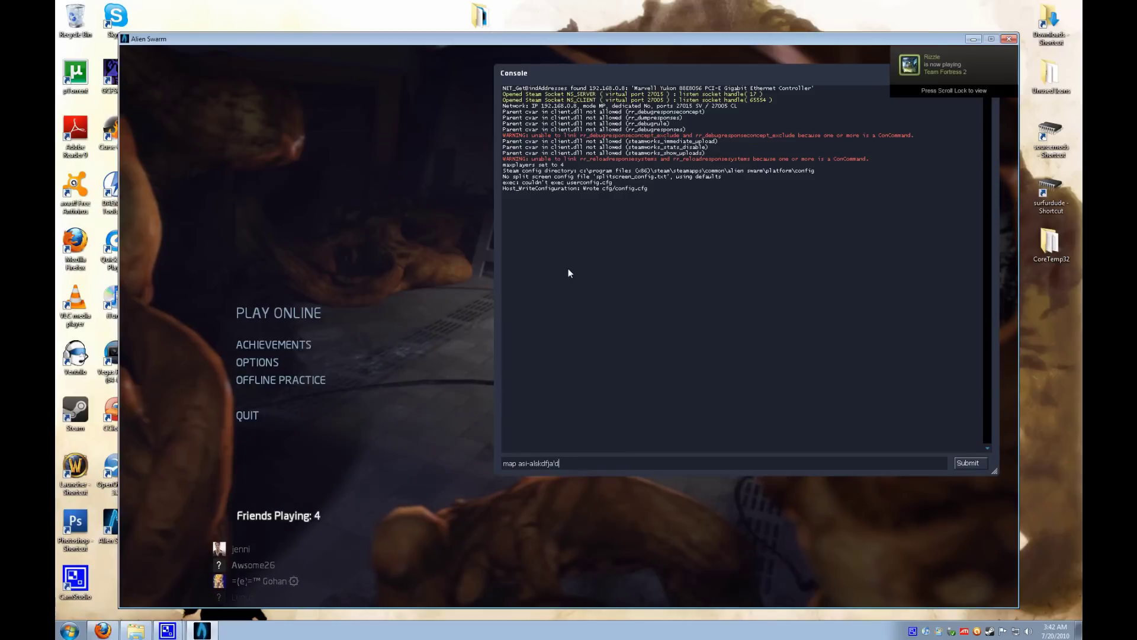
key("BackSpace")
key("BackSpace")
key("BackSpace")
key("BackSpace")
key("BackSpace")
key("BackSpace")
key("BackSpace")
key("BackSpace")
key("BackSpace")
key("BackSpace")
key("BackSpace")
key("BackSpace")
key("BackSpace")
key("BackSpace")
key("BackSpace")
key("BackSpace")
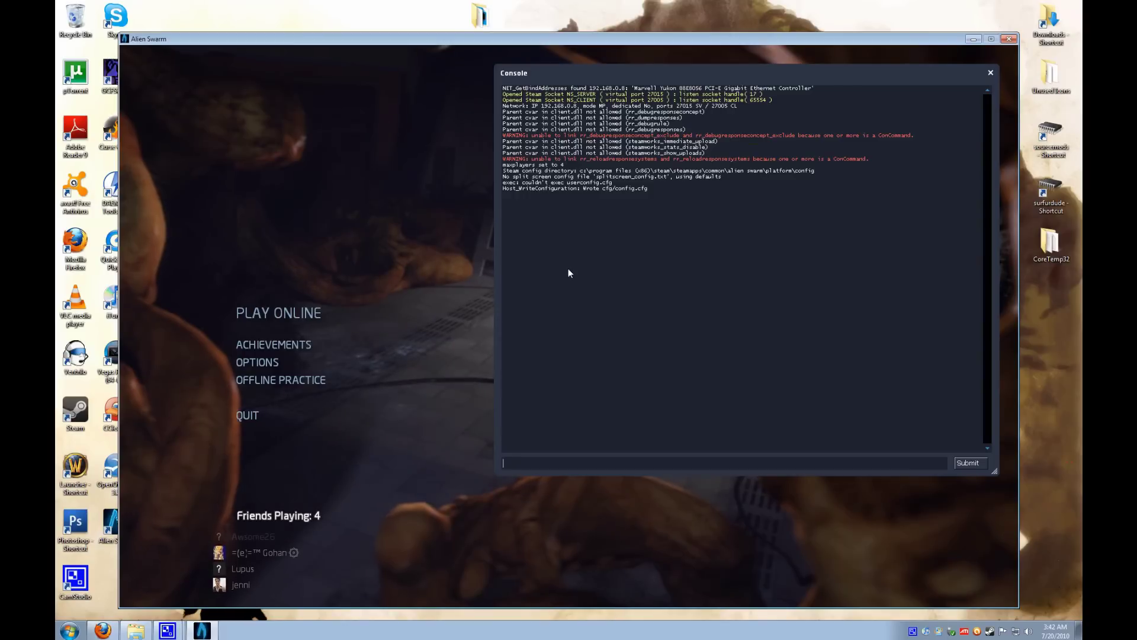
type("sv_")
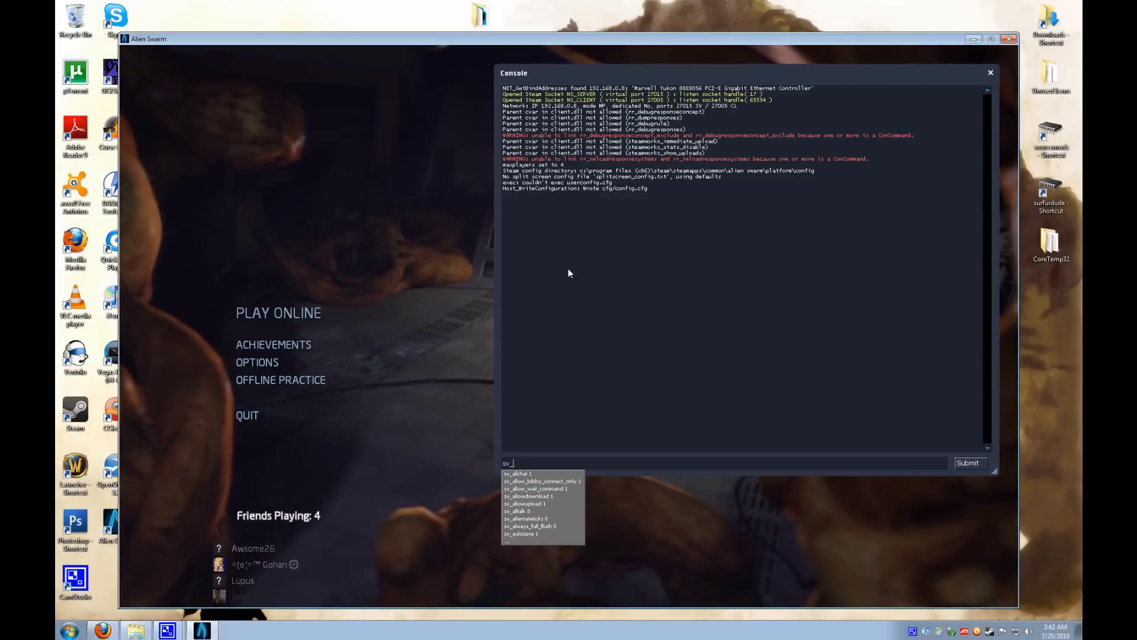
type("cheats 1")
key("Return")
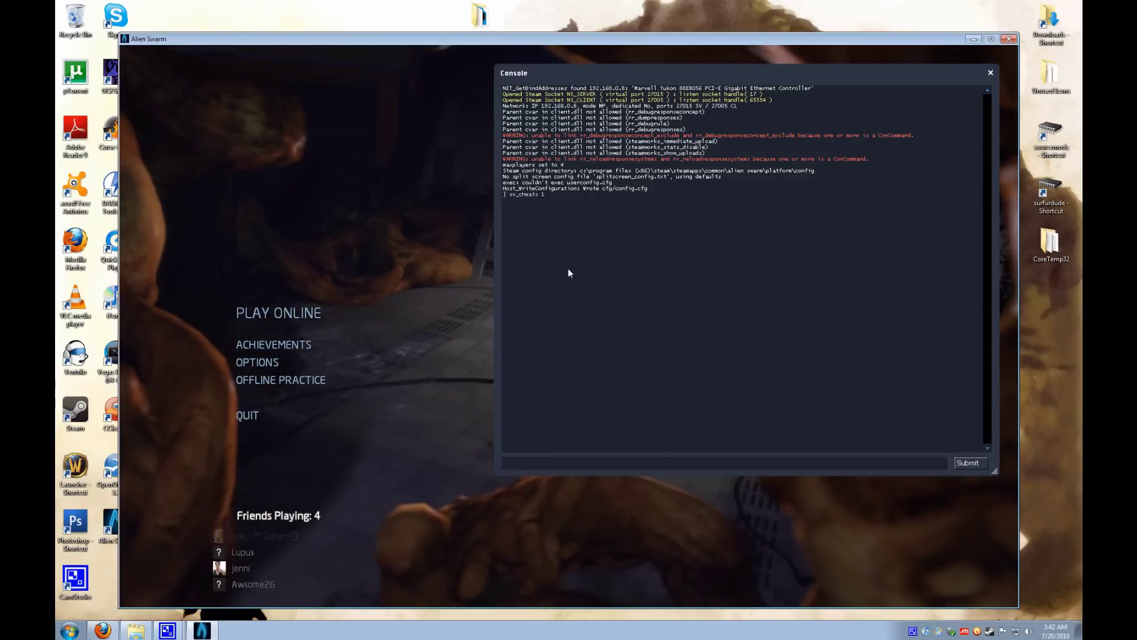
type("as")
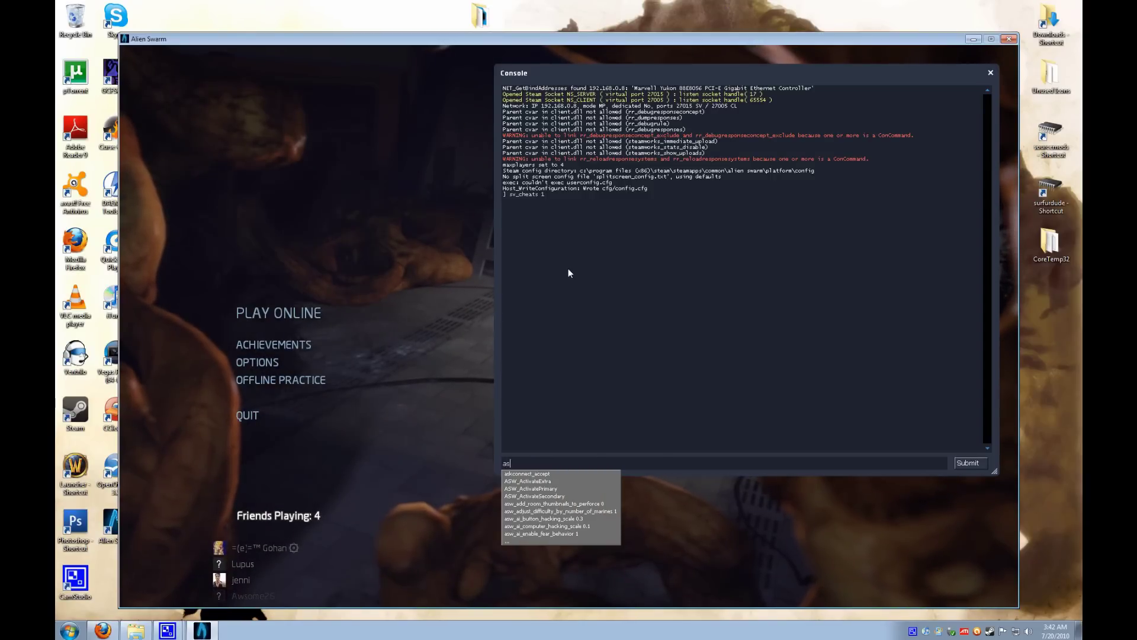
type("w_tilegen")
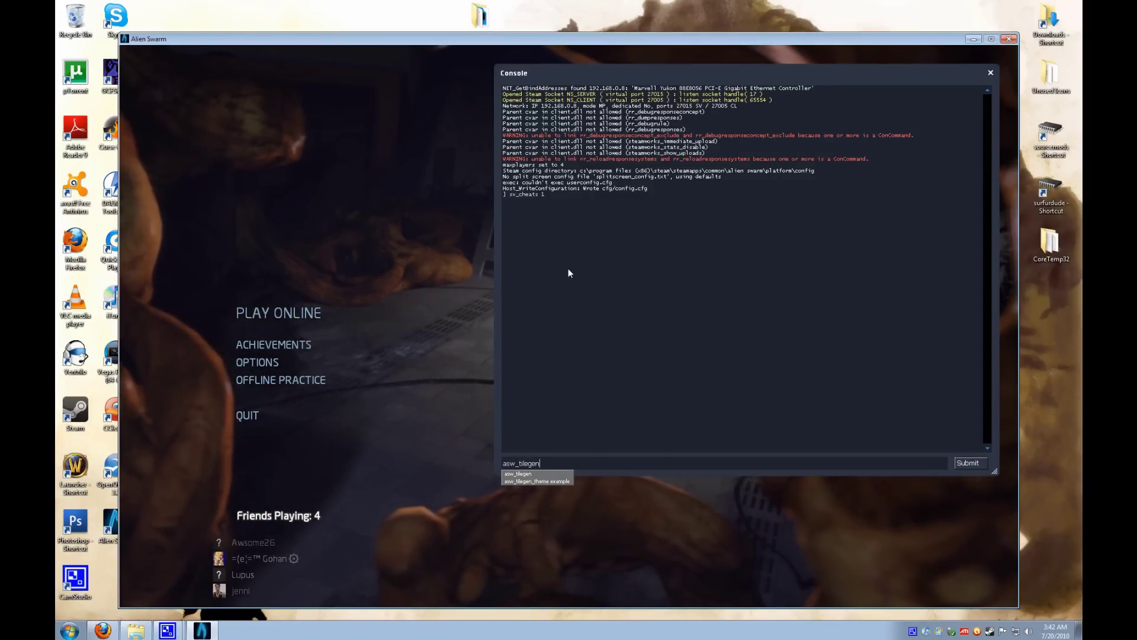
key("Return")
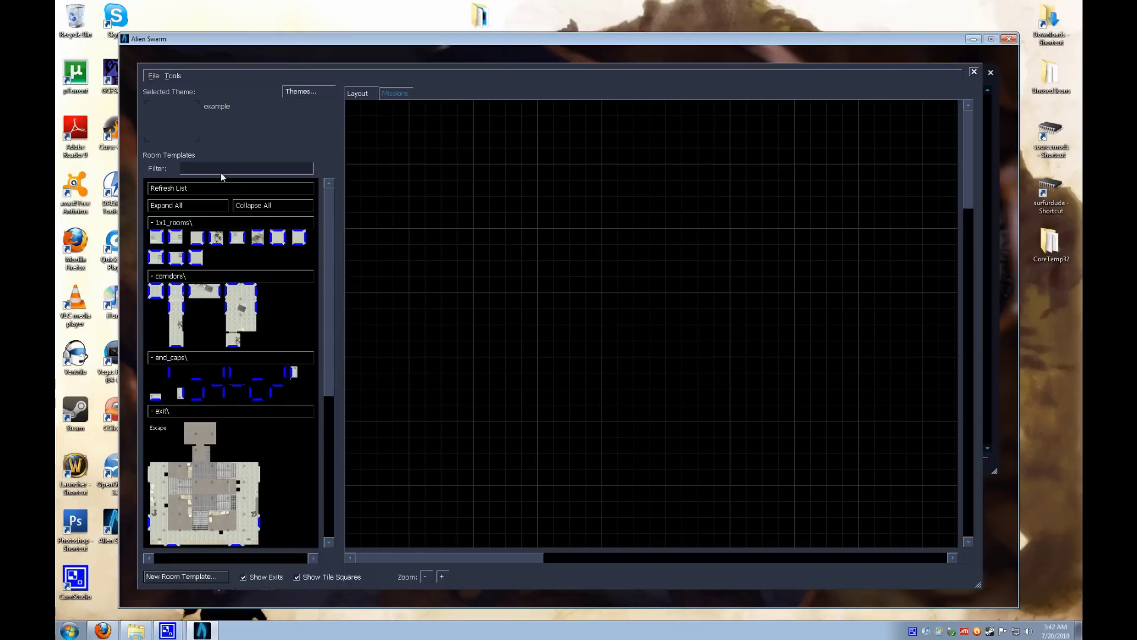
left_click(154, 76)
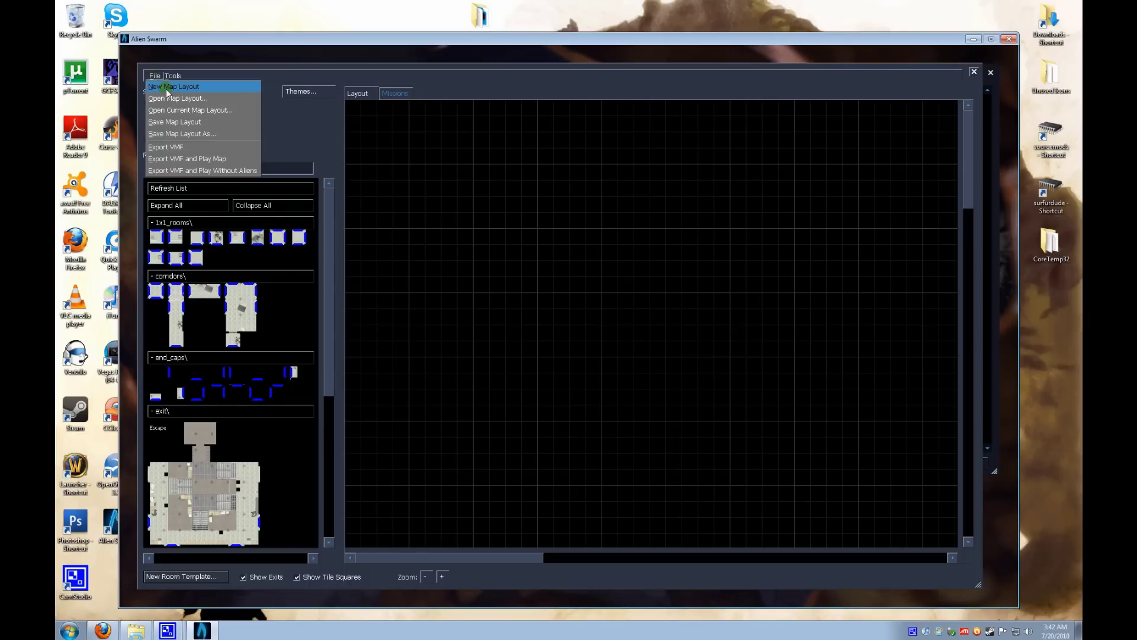
left_click(169, 98)
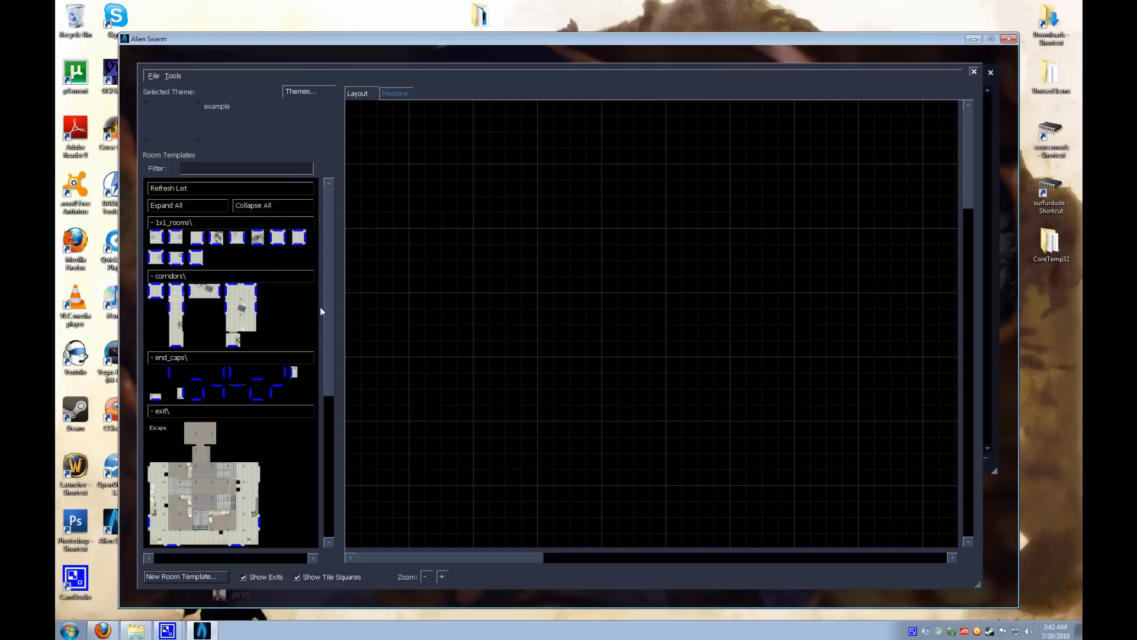
left_click(314, 93)
left_click(487, 256)
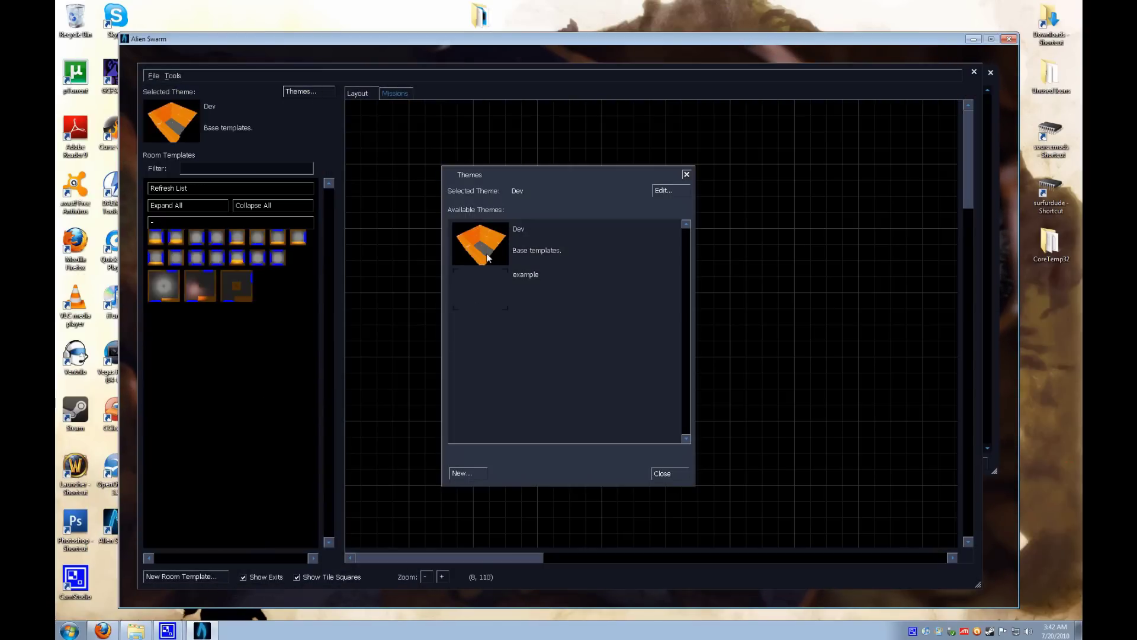
left_click(486, 303)
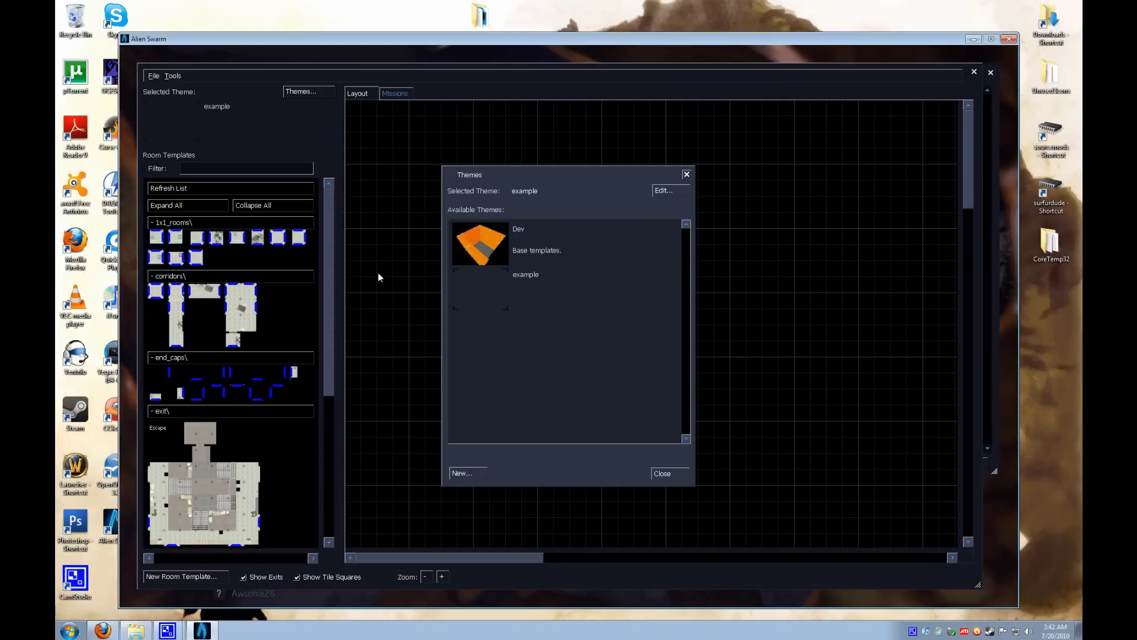
left_click(485, 243)
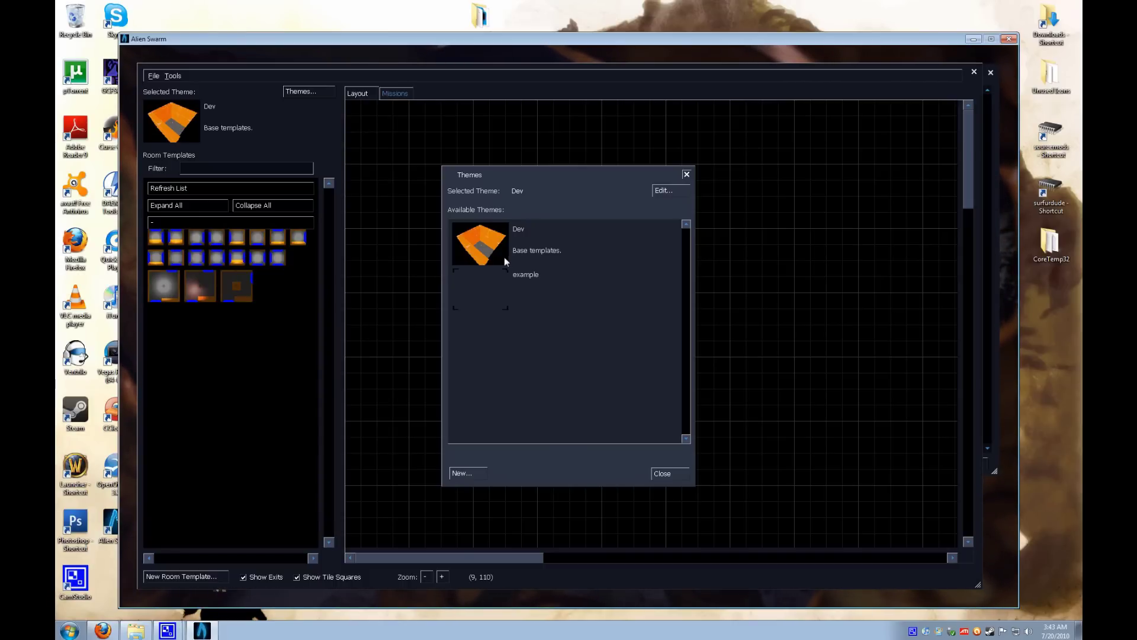
left_click(492, 282)
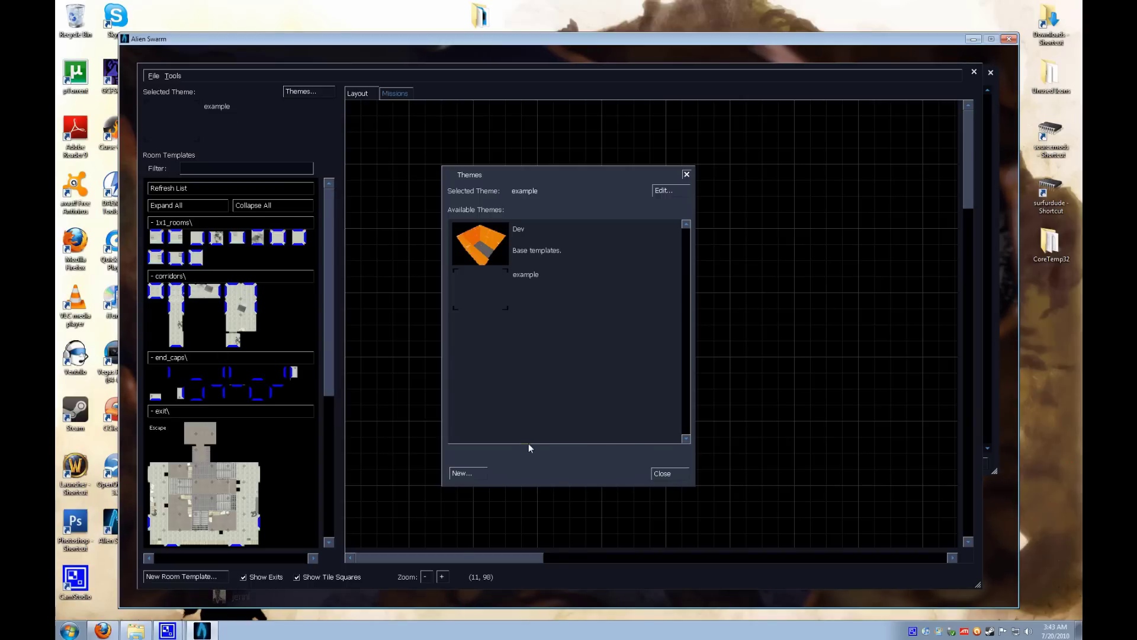
left_click(663, 474)
scroll(329, 240, "down", 3)
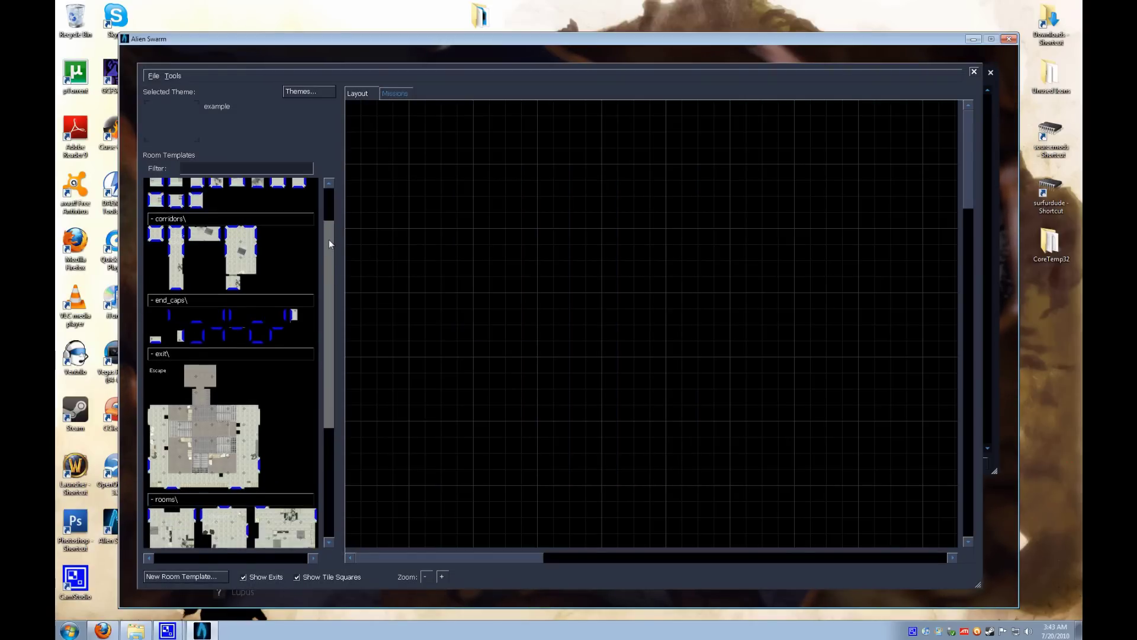
scroll(318, 308, "down", 1)
scroll(318, 308, "up", 4)
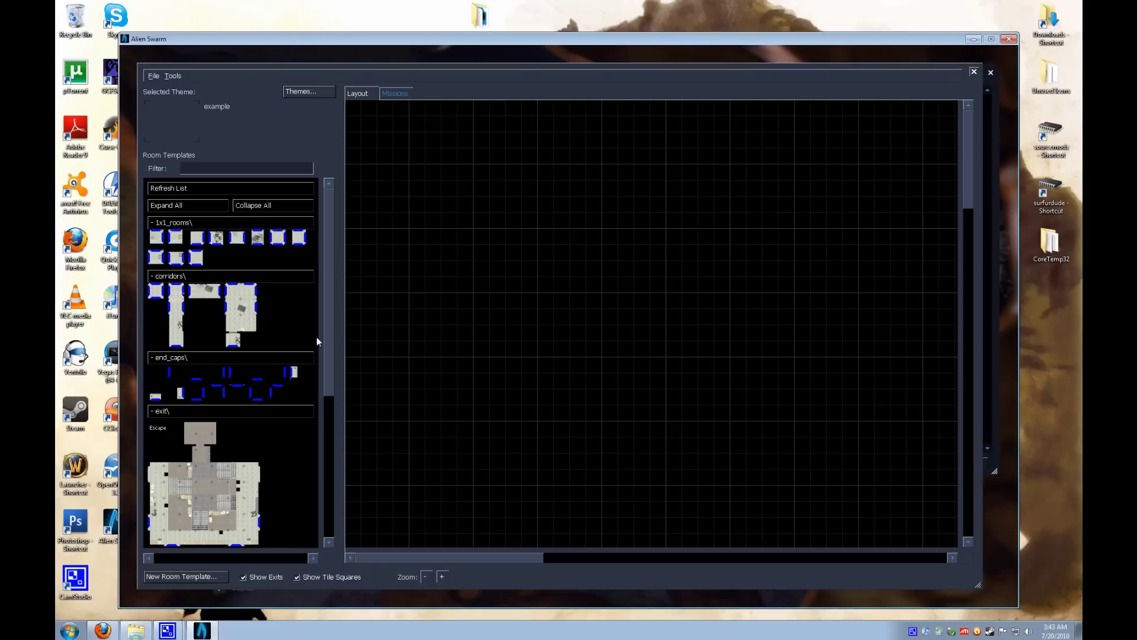
scroll(329, 403, "down", 8)
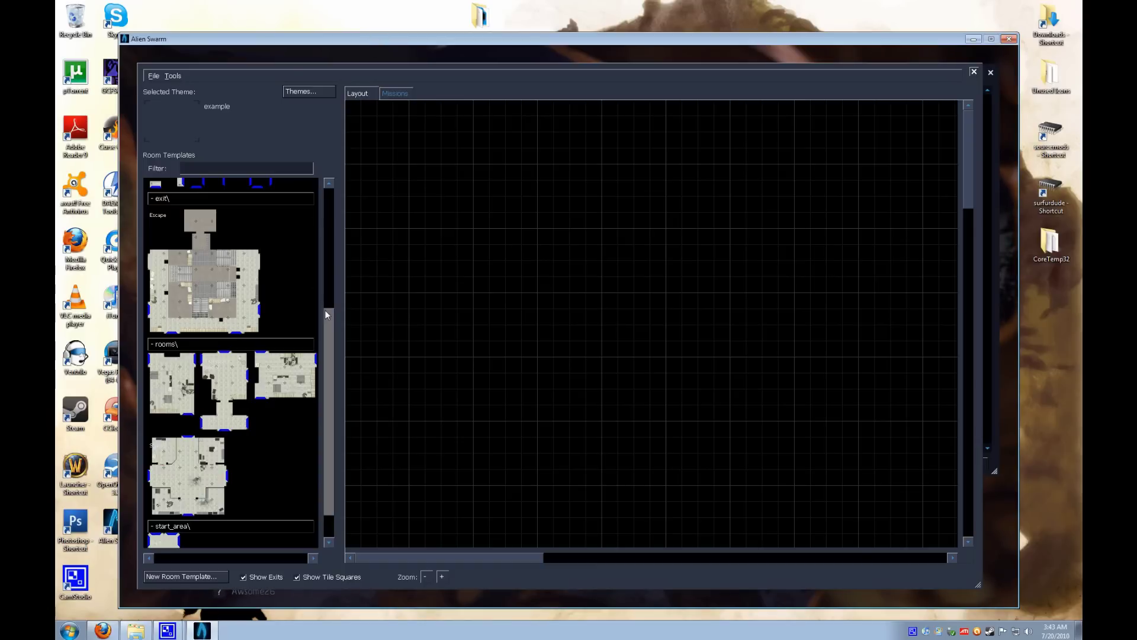
- Place the start_area room, a corridor north of it, and an end cap on the corridor's top
left_click_drag(325, 311, 336, 194)
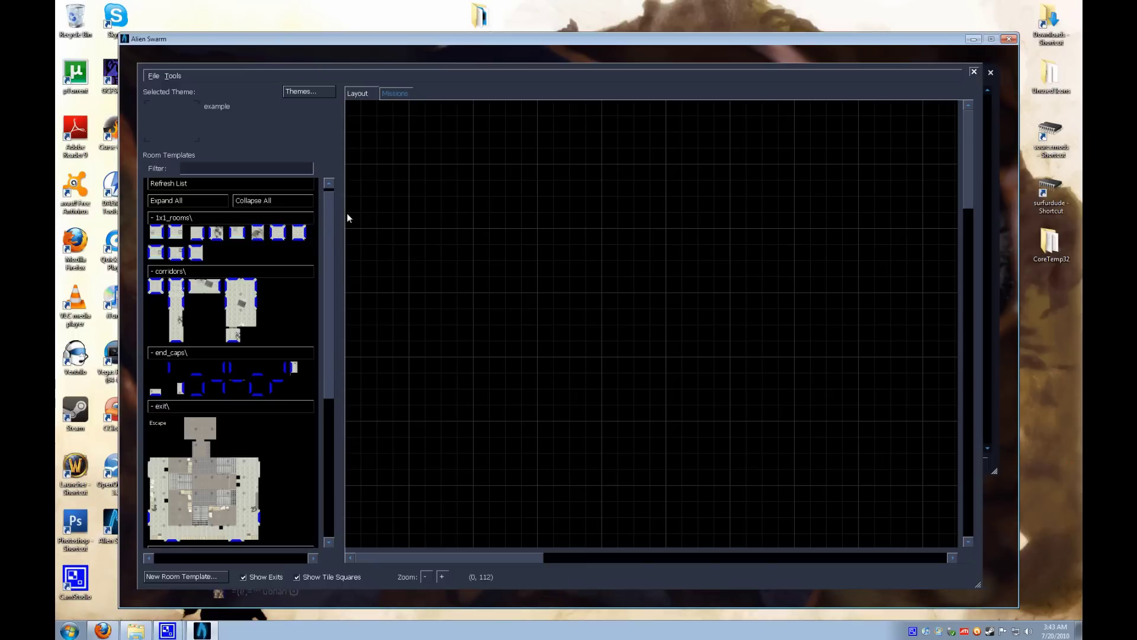
left_click_drag(335, 272, 304, 439)
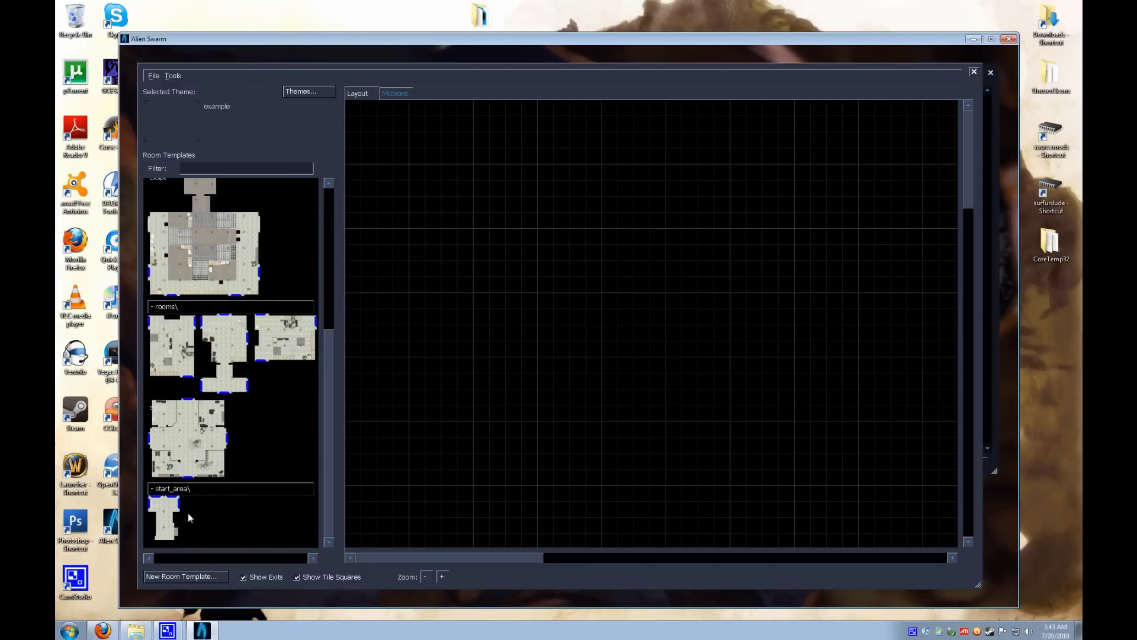
left_click_drag(165, 517, 577, 353)
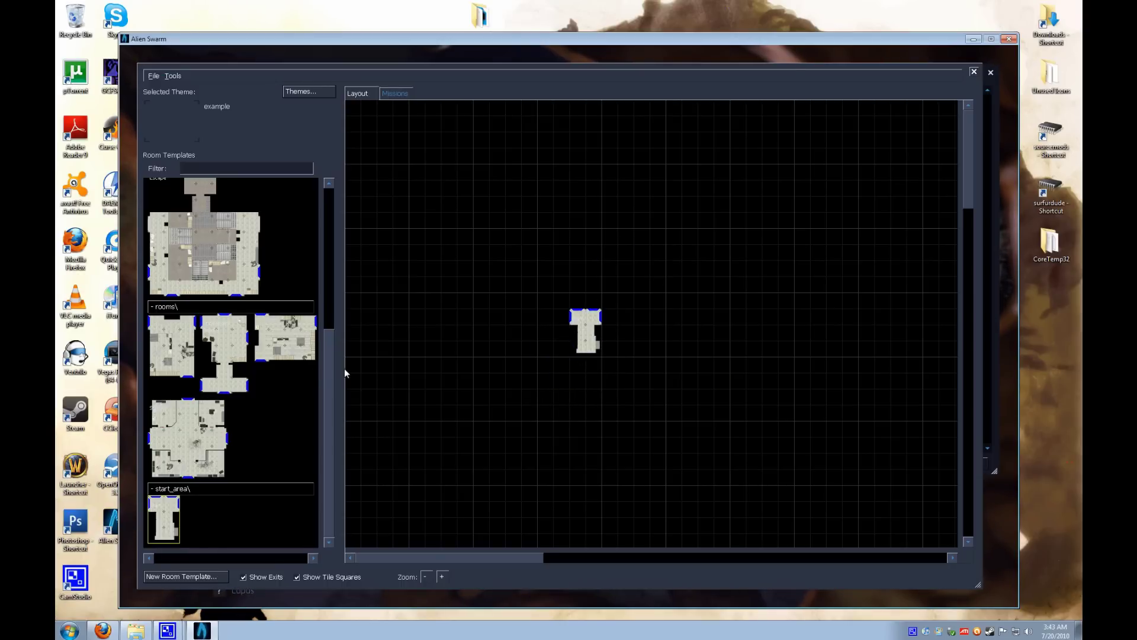
left_click_drag(330, 364, 314, 213)
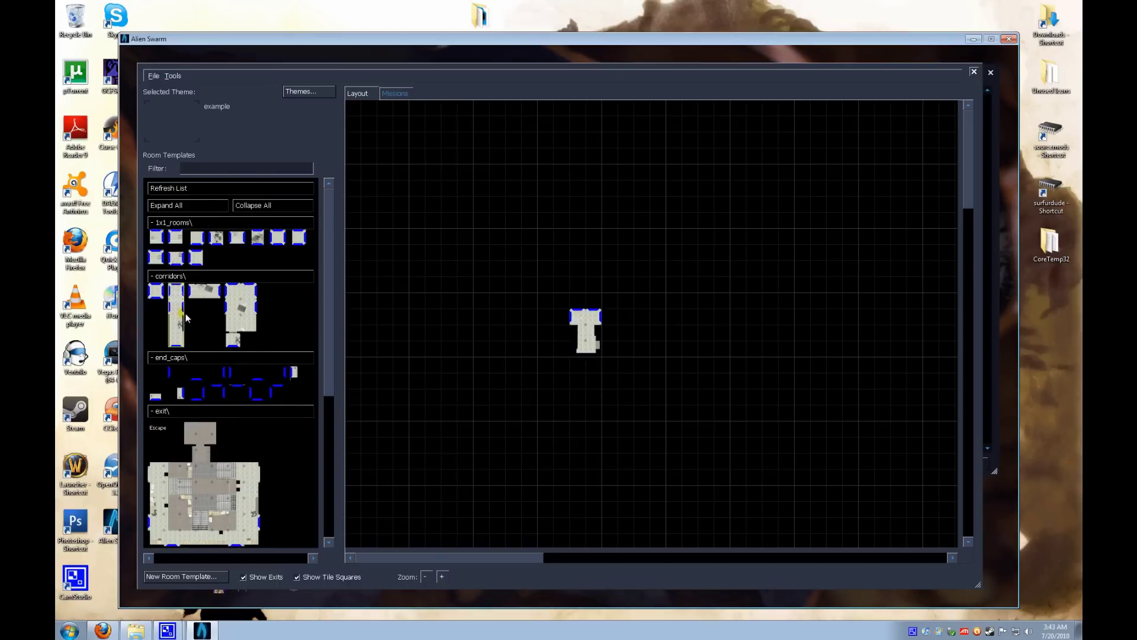
left_click_drag(187, 318, 593, 276)
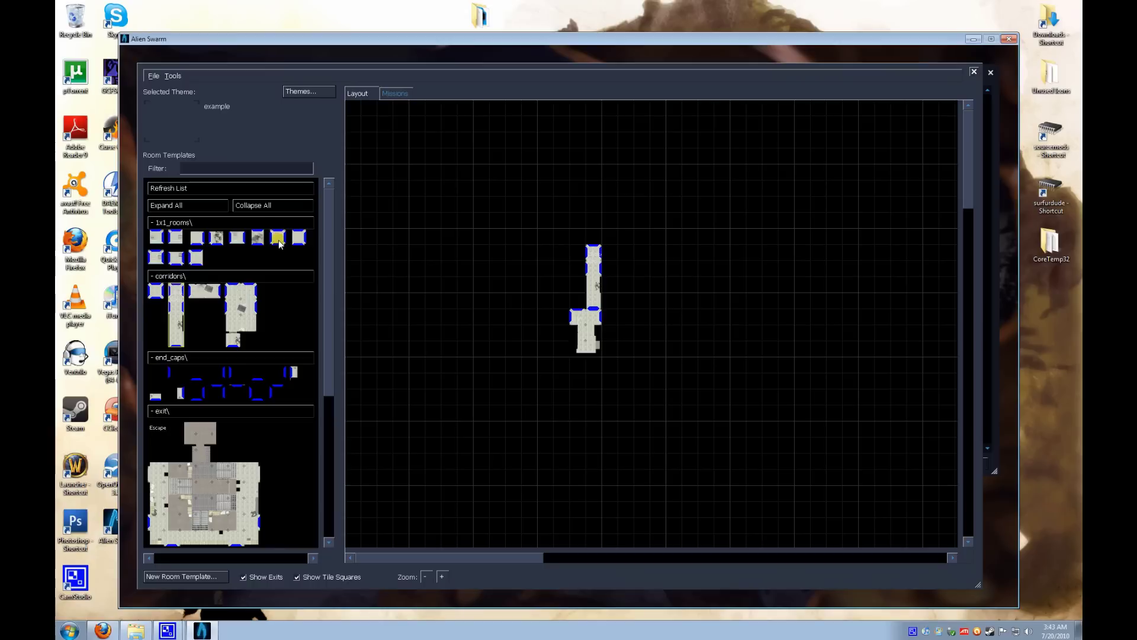
left_click_drag(295, 371, 611, 258)
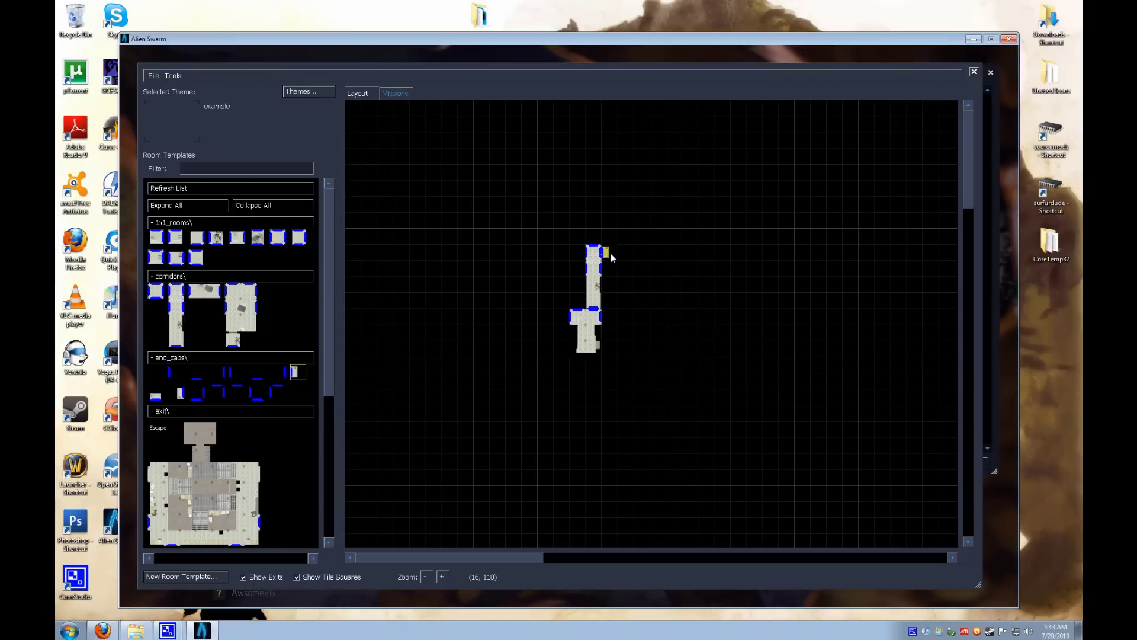
- Place two rooms west of the start room, the second below the first
left_click_drag(329, 379, 330, 497)
left_click_drag(293, 388, 513, 360)
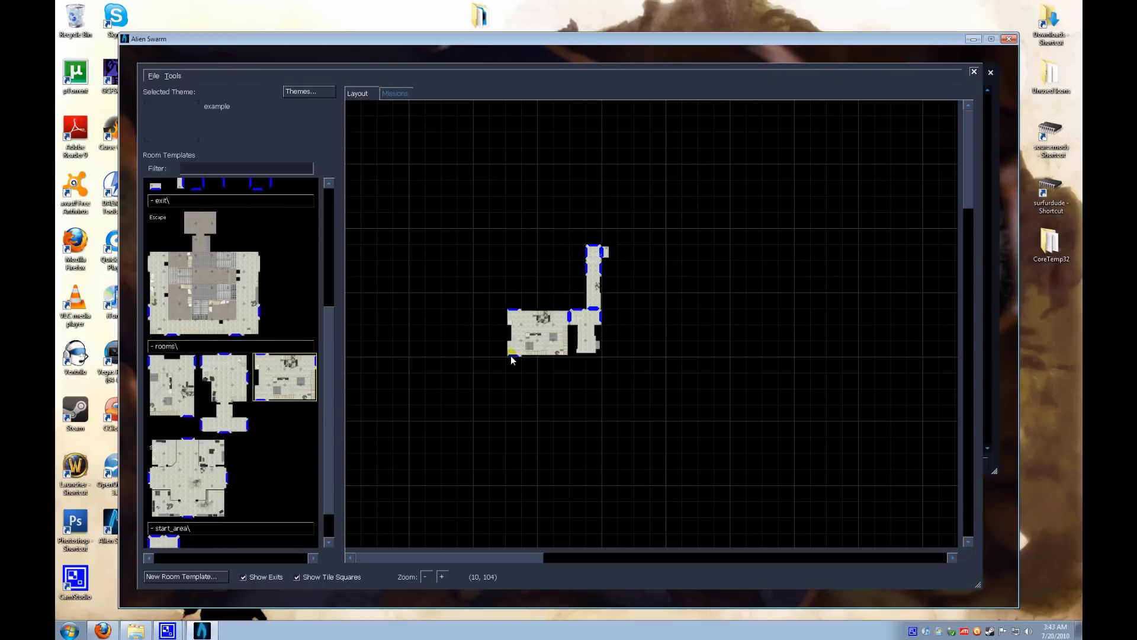
left_click_drag(237, 394, 537, 393)
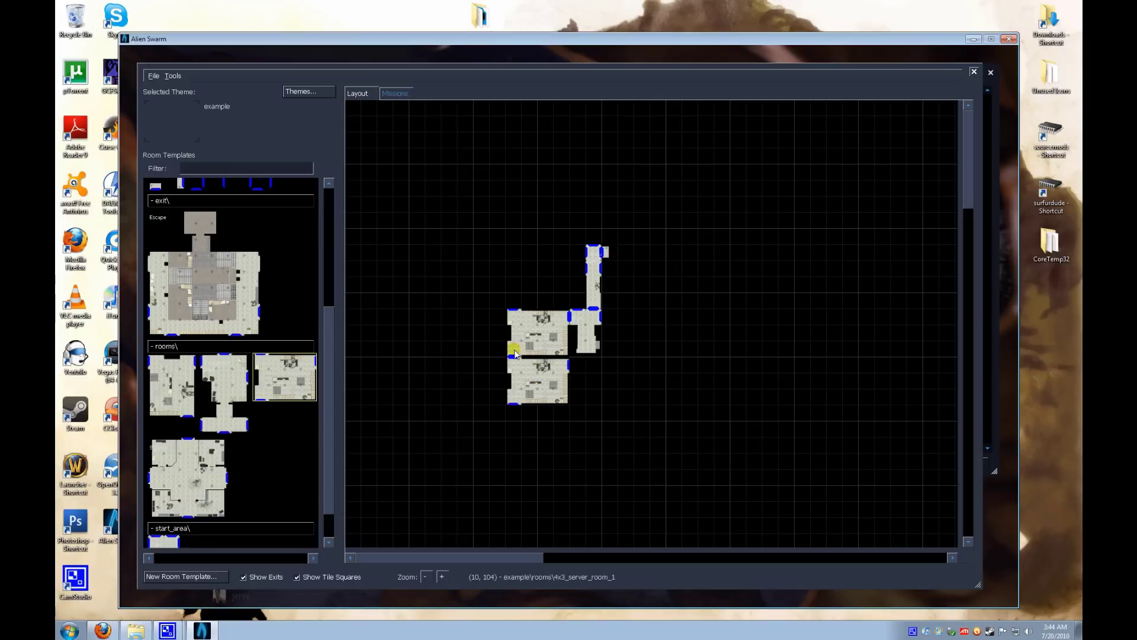
left_click(232, 293)
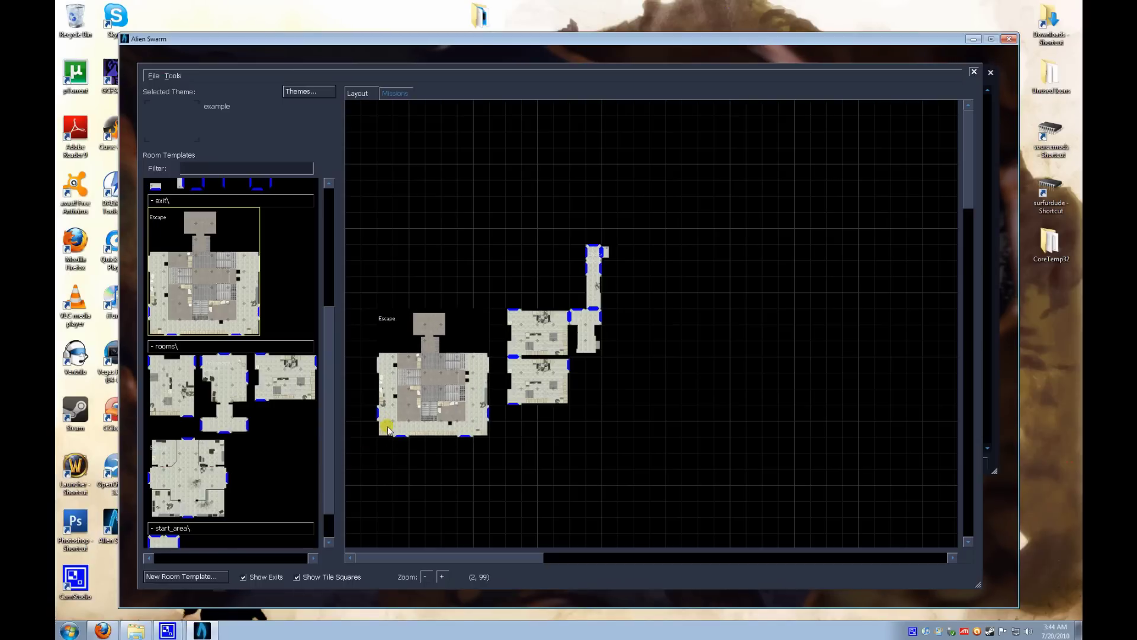
scroll(329, 329, "up", 1)
scroll(329, 330, "up", 3)
- Place a 1x1 room below the lower room, a corridor west of it, and the Escape room at its end
left_click(157, 237)
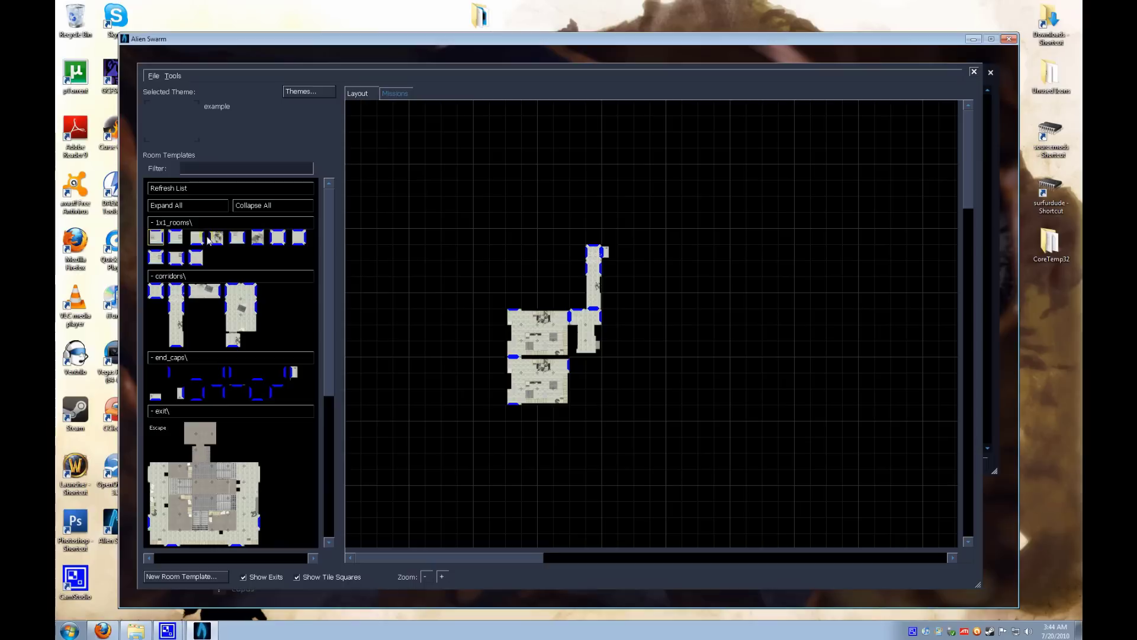
left_click(181, 238)
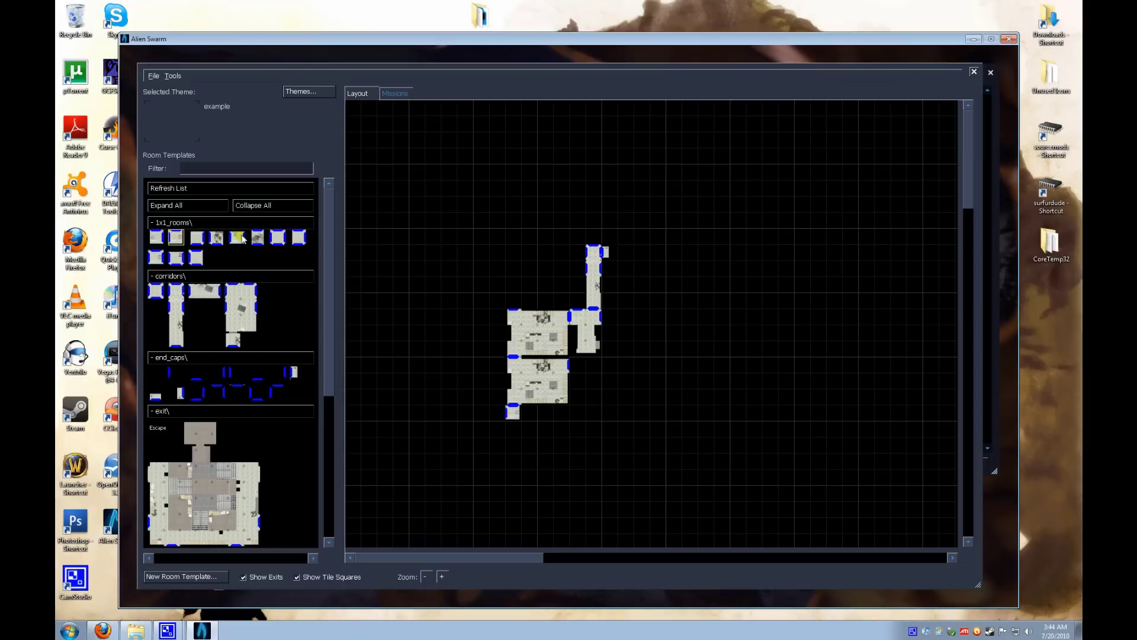
left_click(492, 416)
left_click(205, 291)
left_click(460, 415)
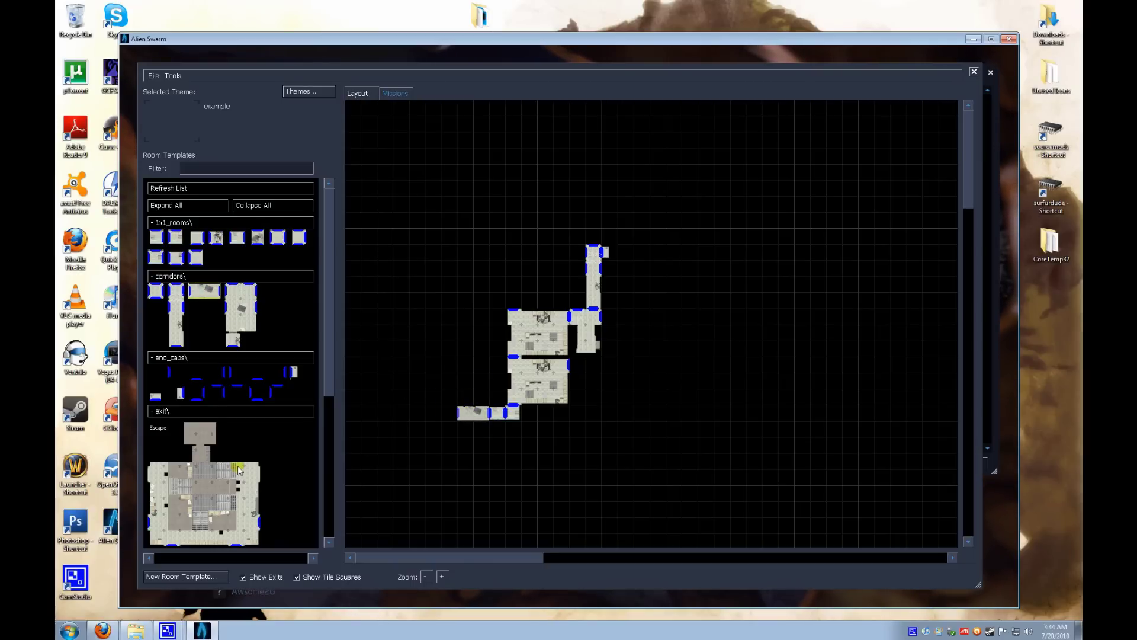
left_click(201, 474)
left_click(351, 428)
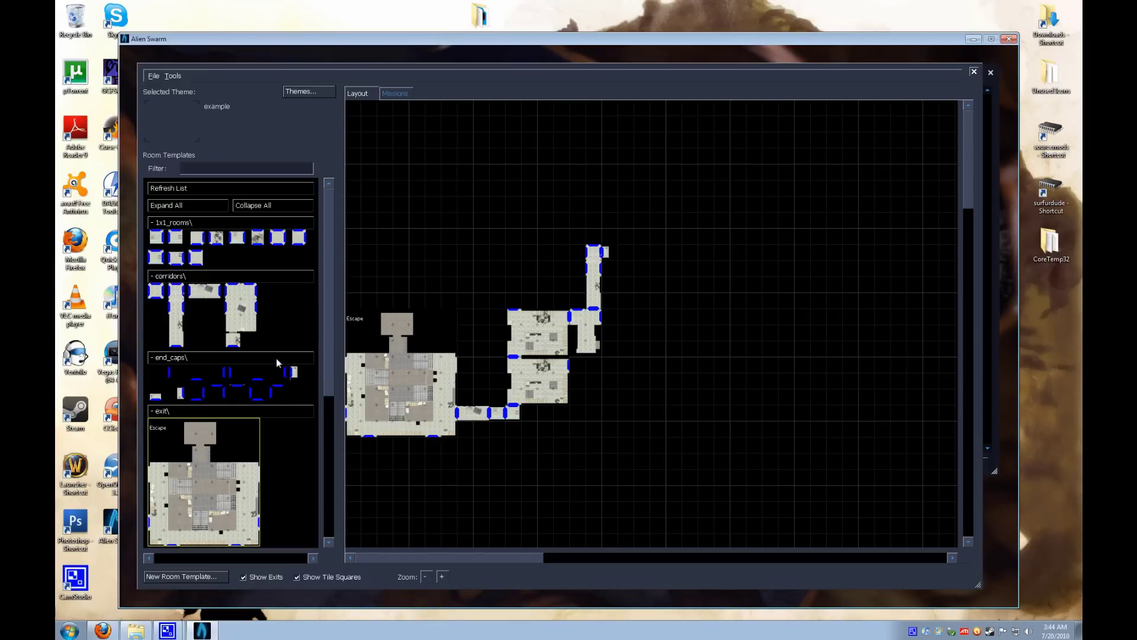
- Cap the open exits on the top corridor, the upper room and the lower room with end caps
left_click(293, 373)
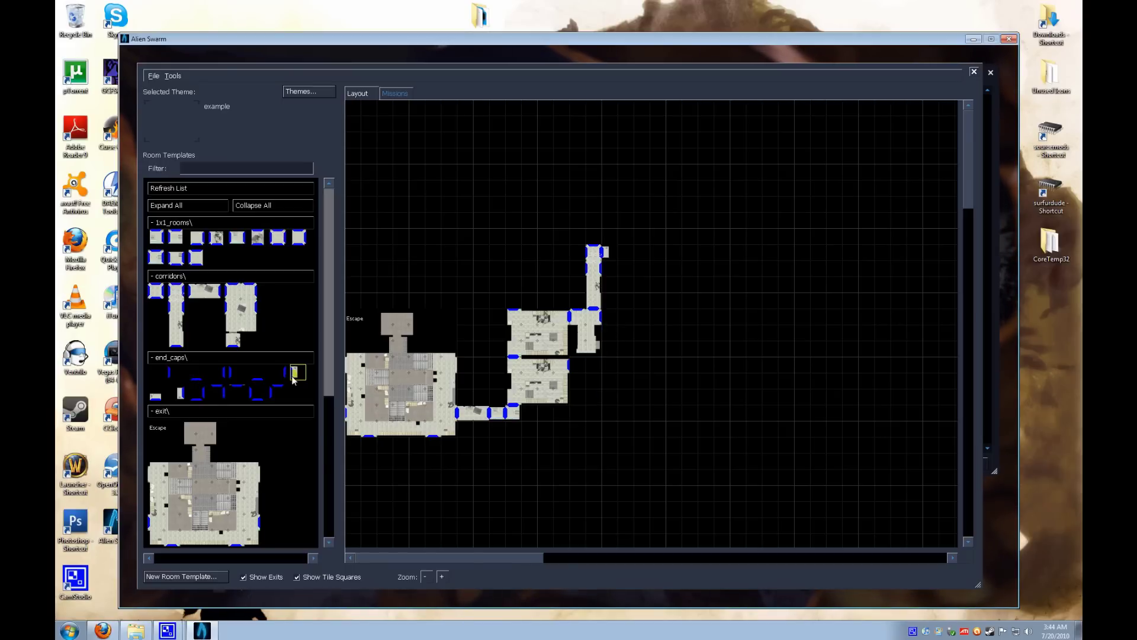
left_click_drag(292, 377, 604, 269)
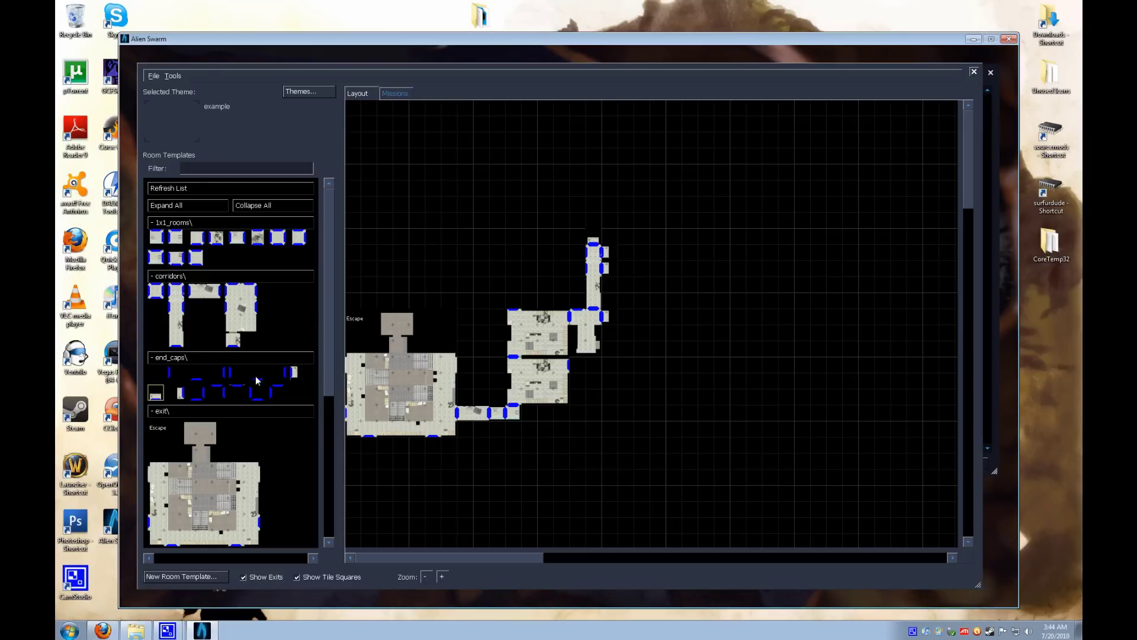
left_click_drag(638, 292, 573, 261)
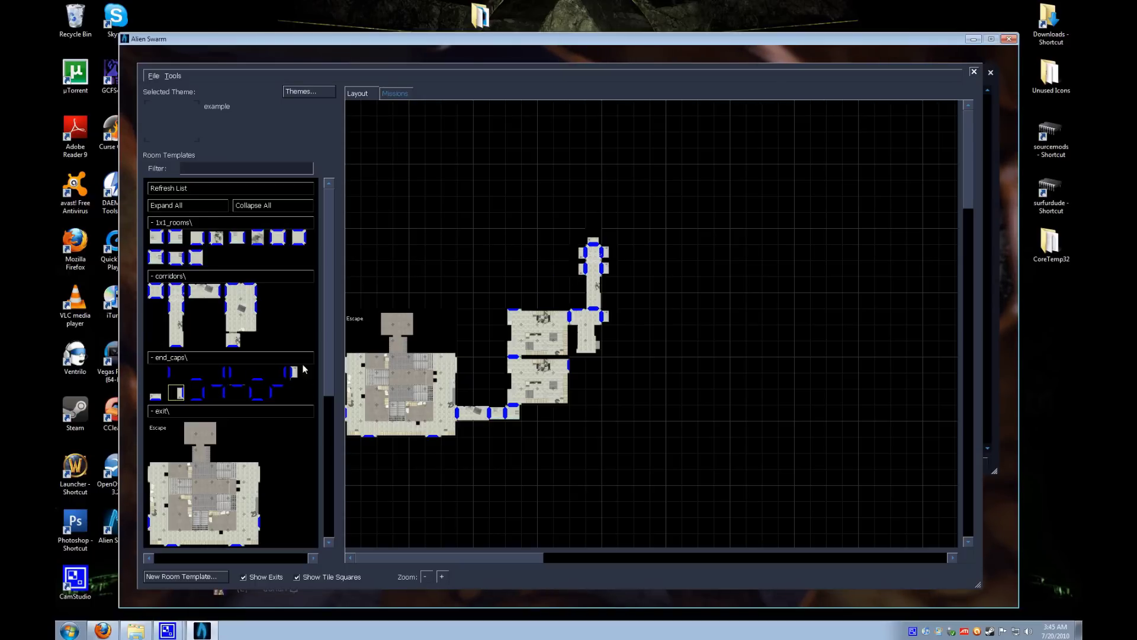
left_click(156, 398)
left_click(431, 335)
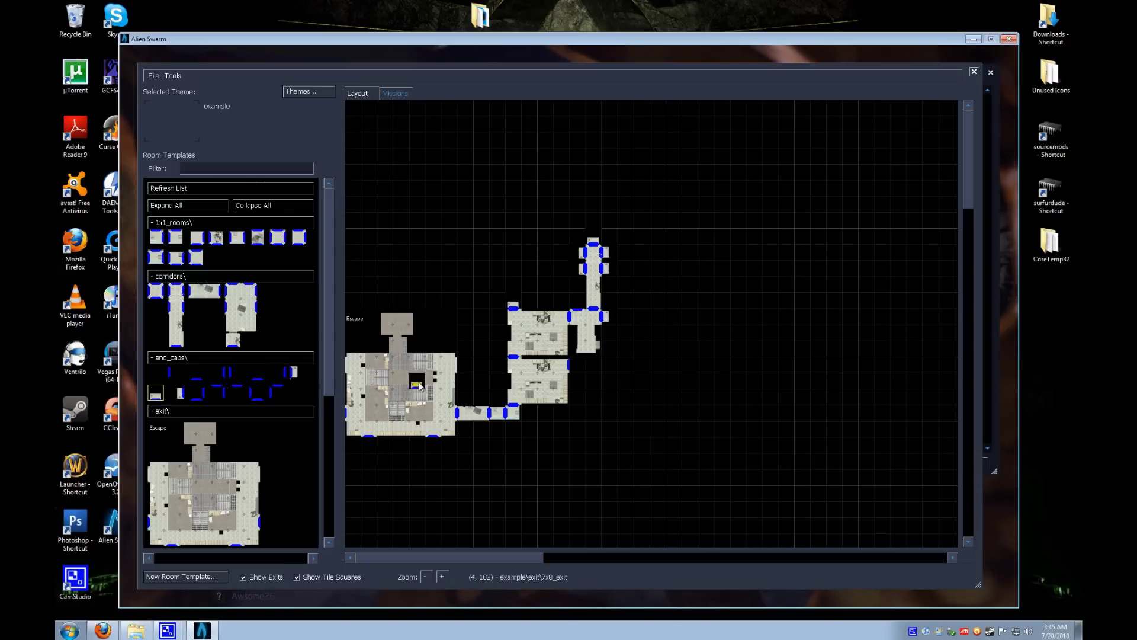
left_click(238, 391)
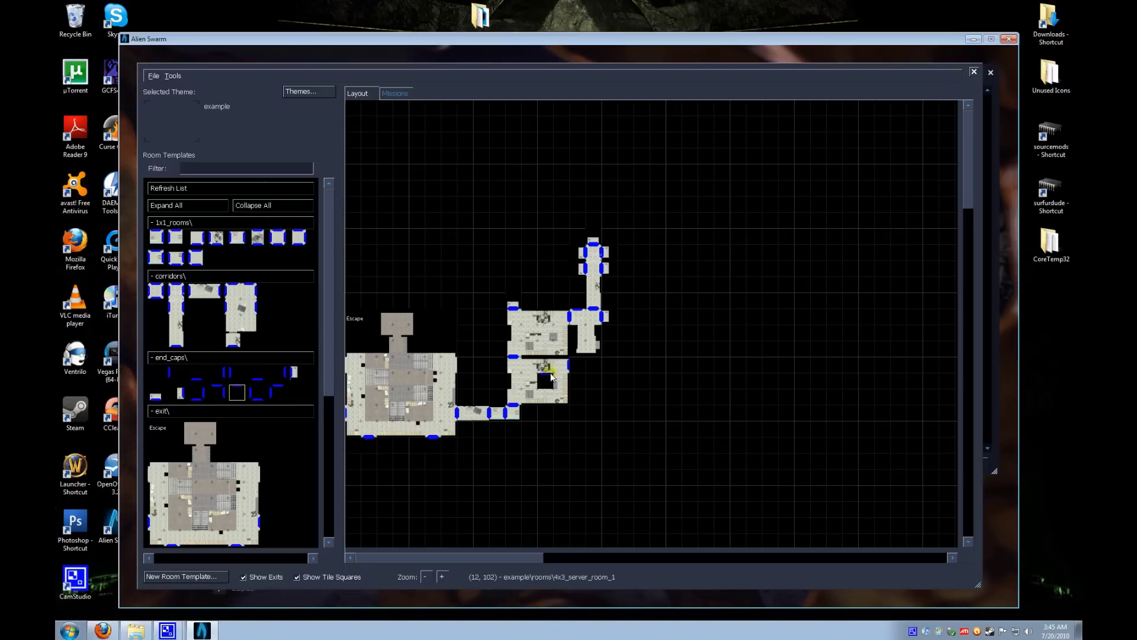
left_click(298, 370)
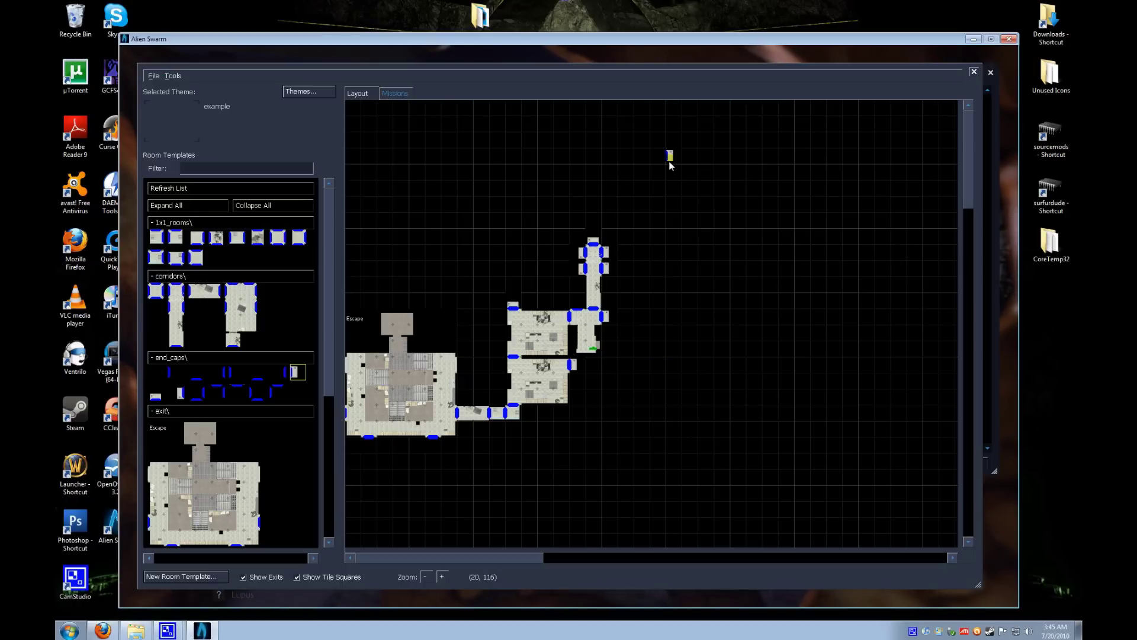
left_click(256, 240)
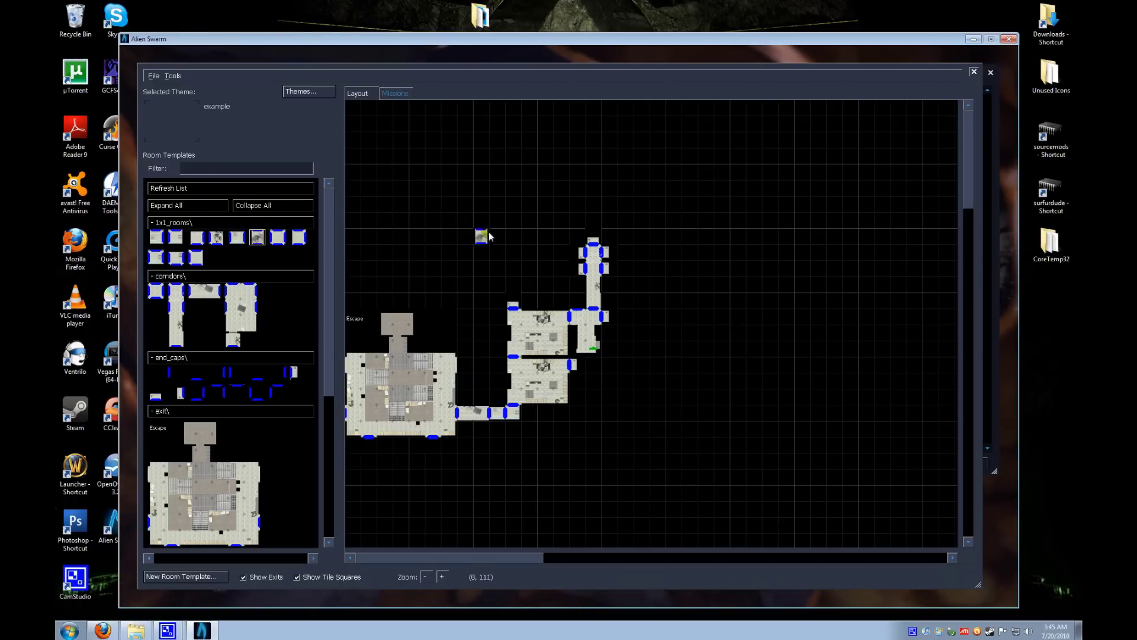
left_click(240, 314)
left_click(472, 243)
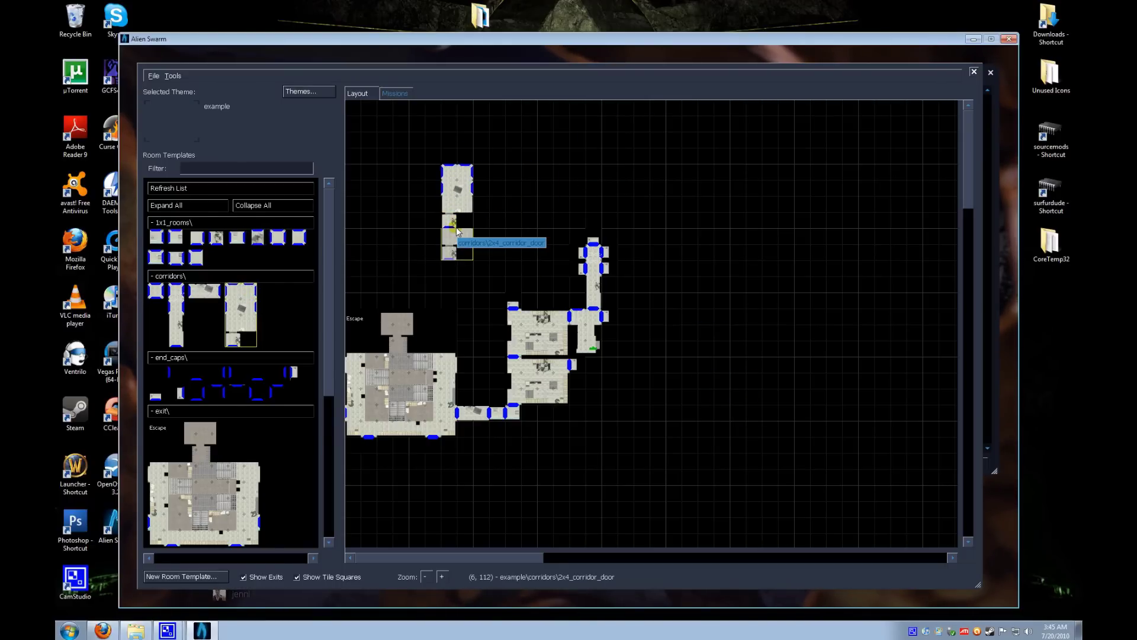
key("Delete")
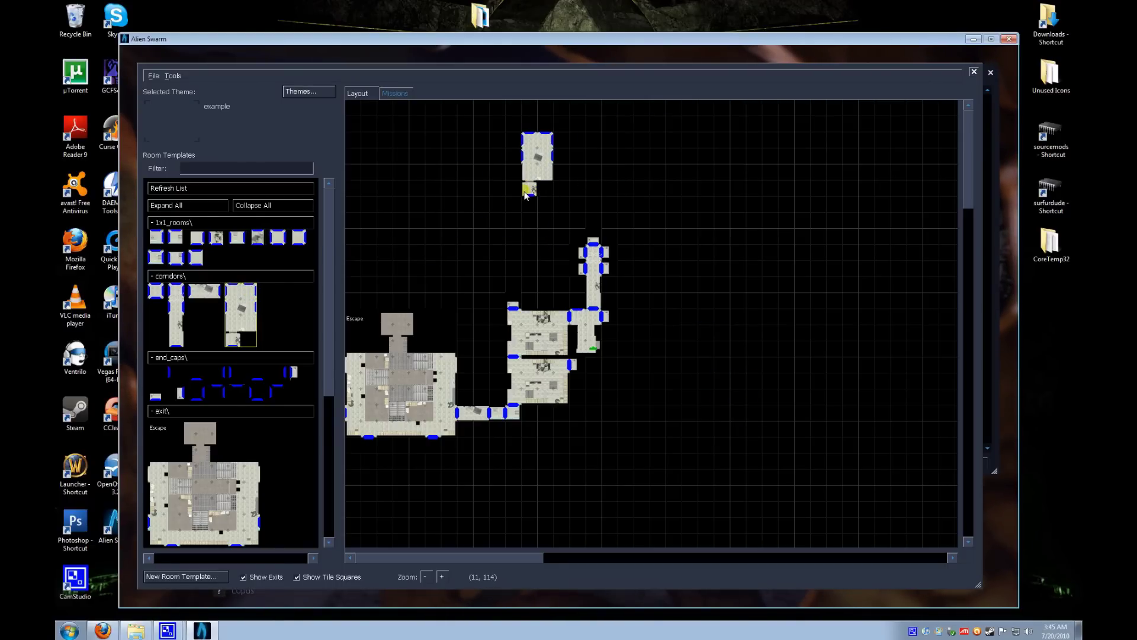
left_click(298, 237)
left_click(458, 229)
left_click(467, 268)
left_click(417, 236)
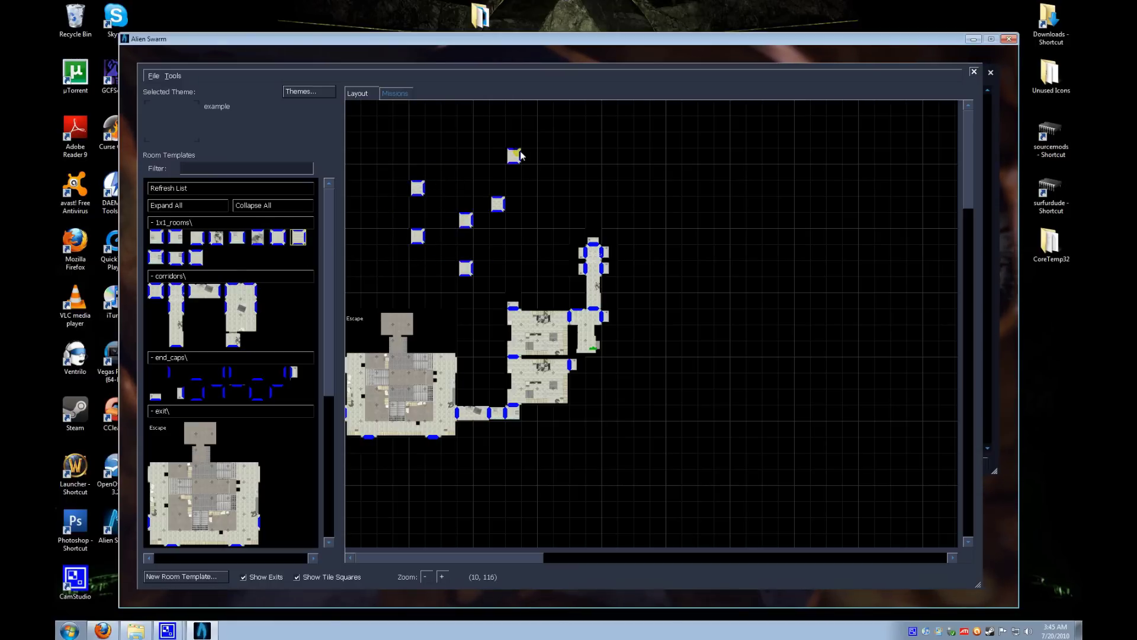
left_click_drag(372, 140, 503, 289)
key("Delete")
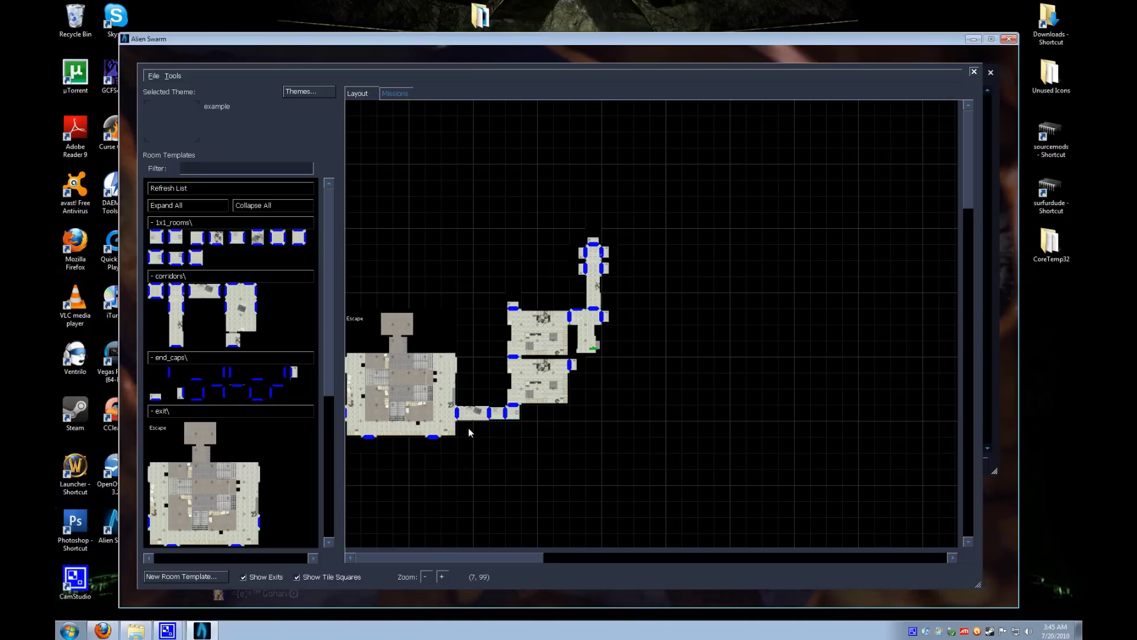
- Save the layout with File > Save Map Layout under the entered file name
left_click(150, 77)
left_click(180, 134)
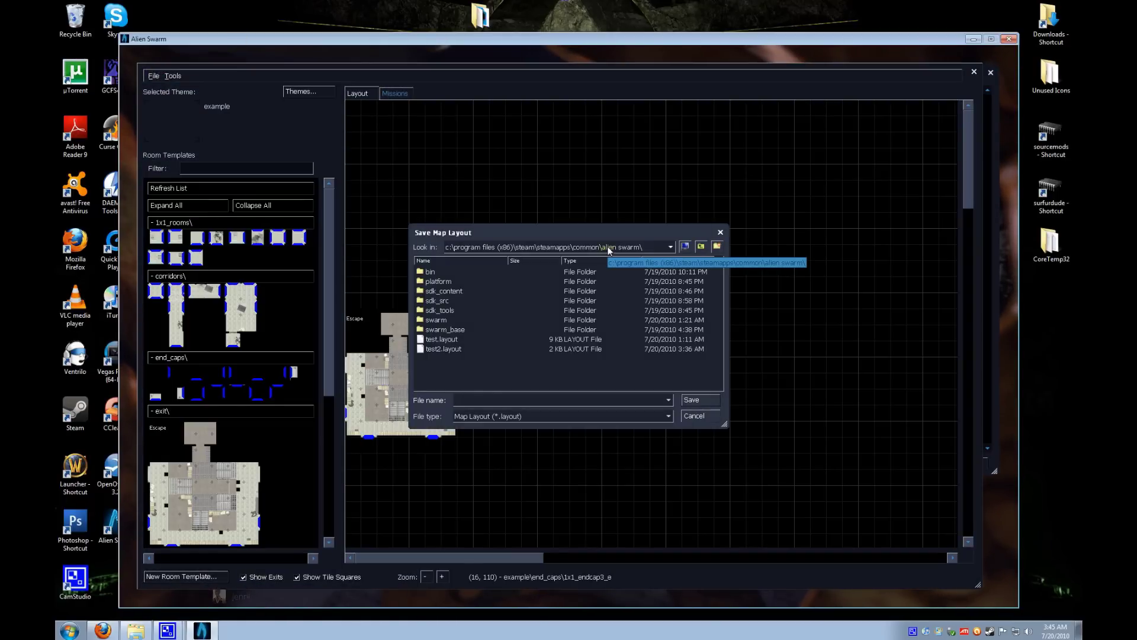
key("Return")
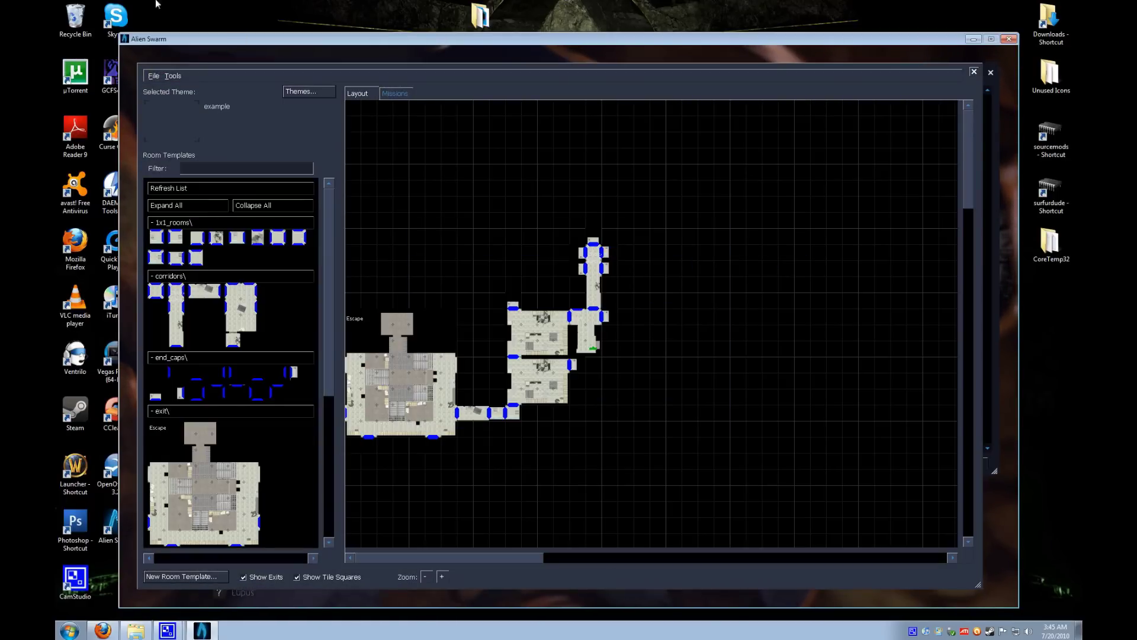
left_click(153, 76)
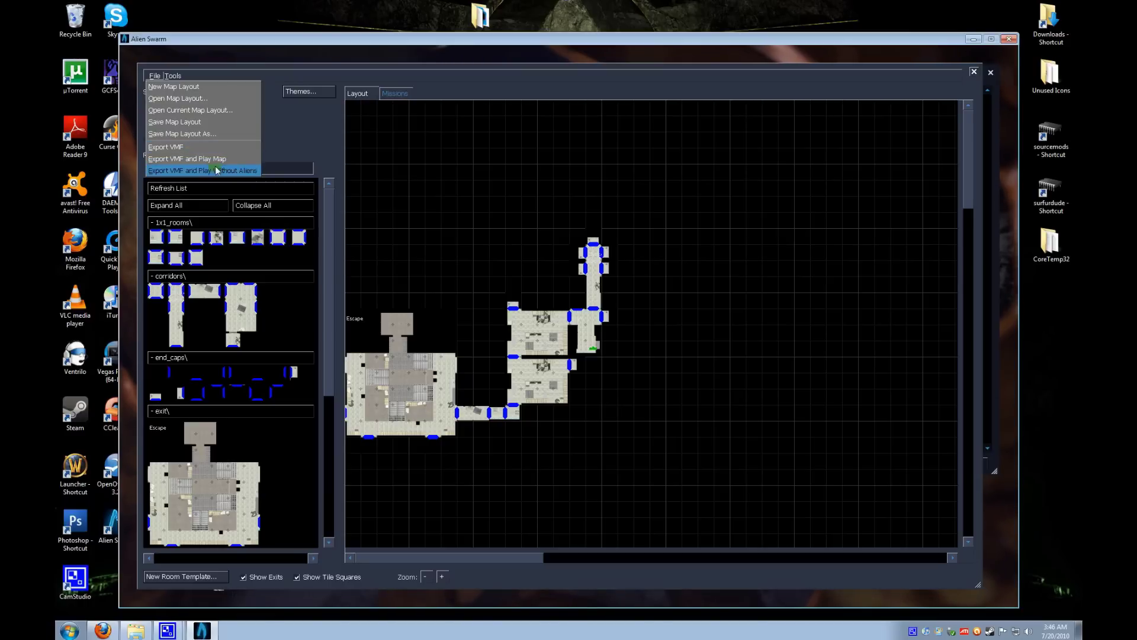
- Run File > Export VMF and Play Map to build and load the level
left_click(201, 158)
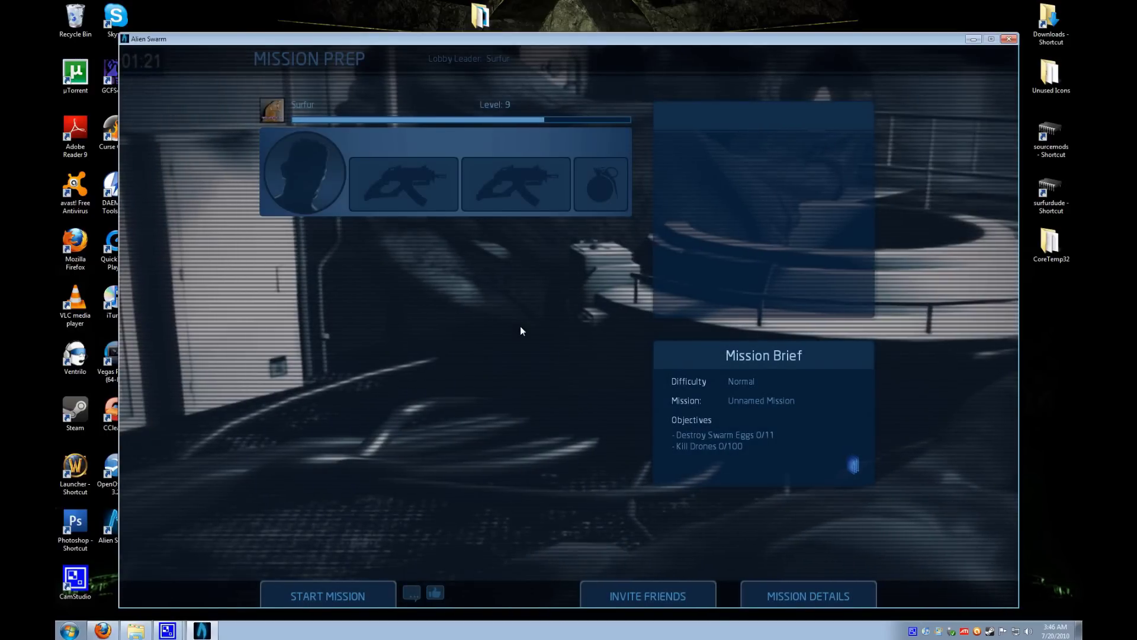
- Pick Vegas as the marine and start the mission
left_click(322, 201)
left_click(802, 301)
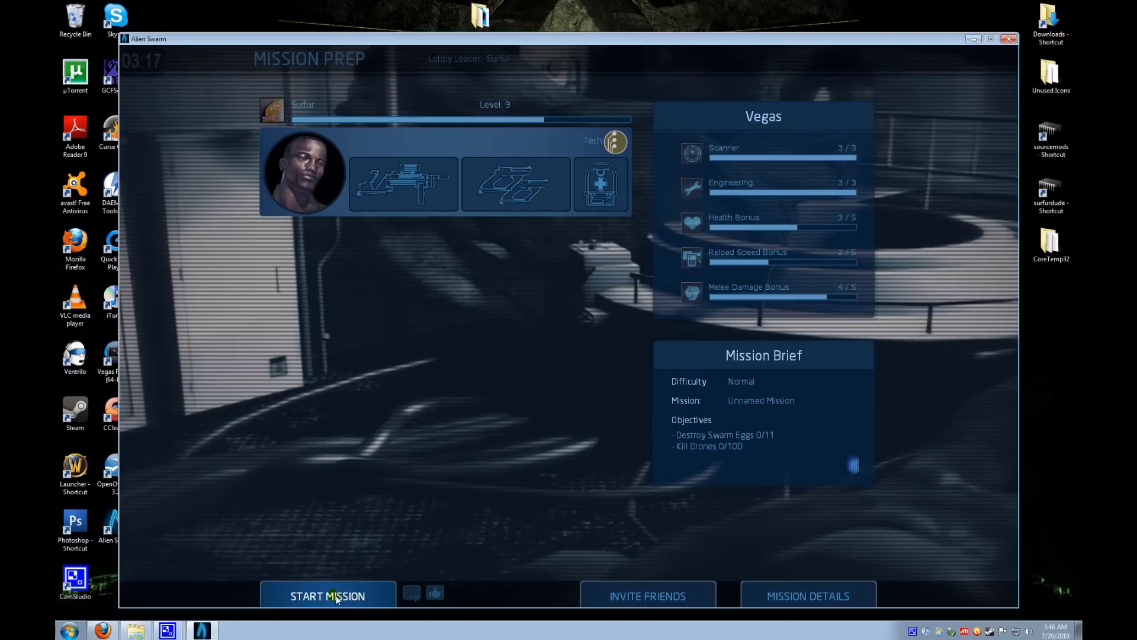
left_click(379, 588)
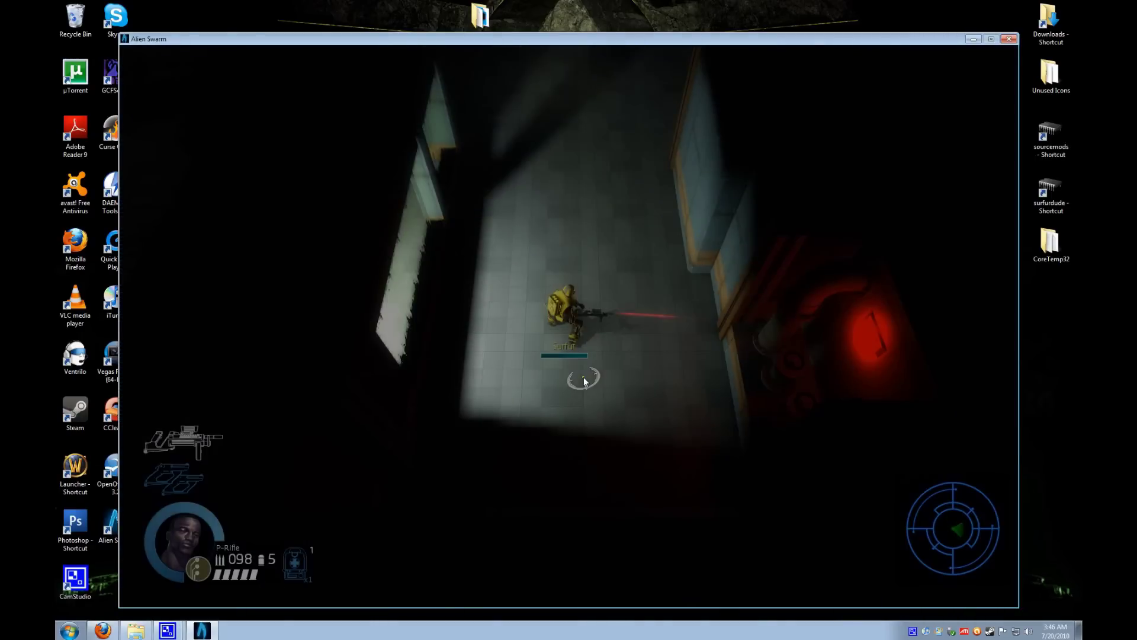
- Walk the marine through the rooms and corridors to the junction, firing and reloading once
key("w")
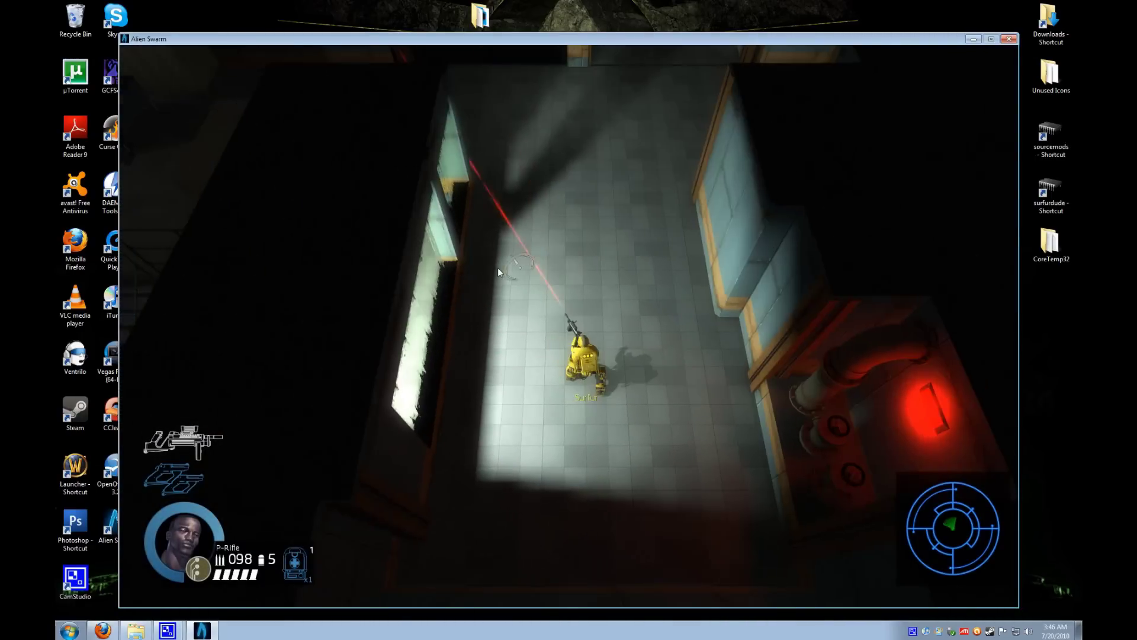
key("w")
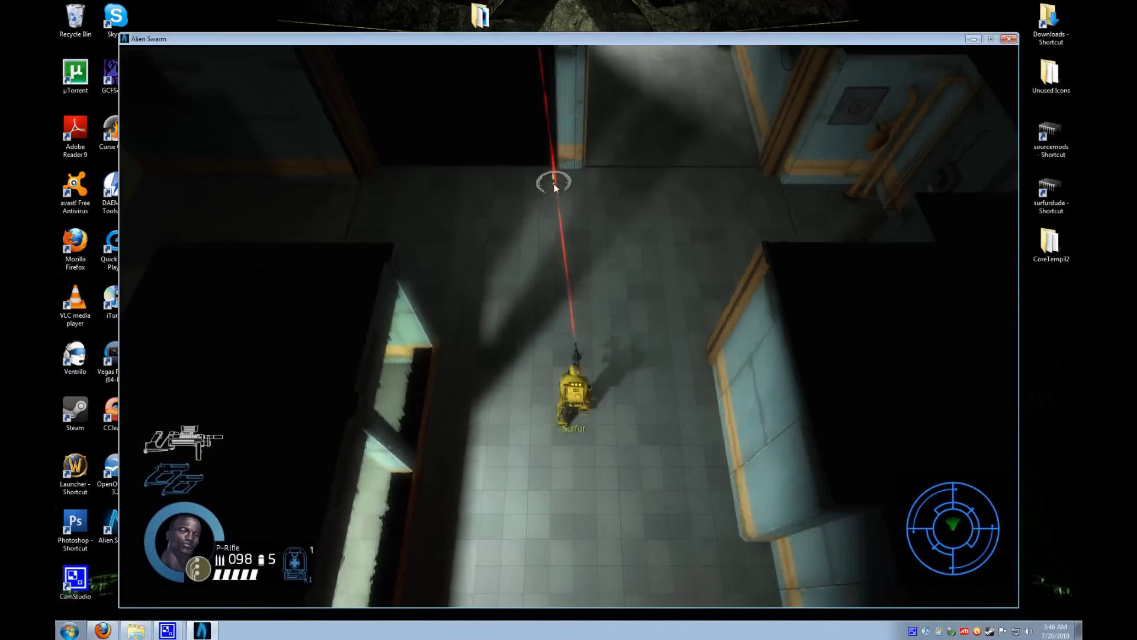
key("w")
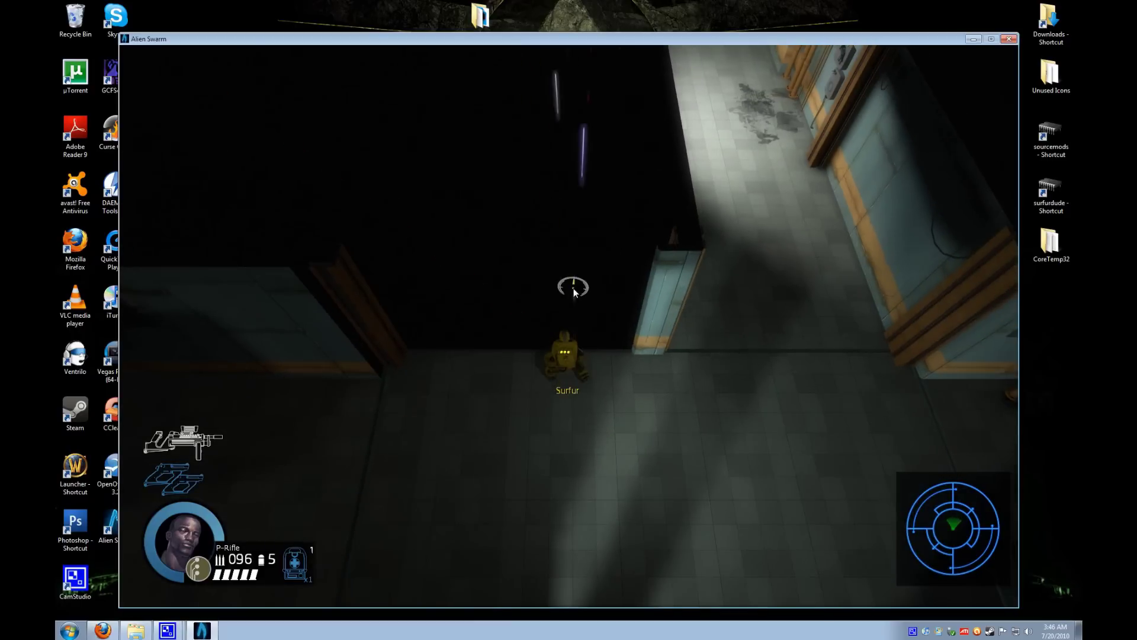
left_click_drag(573, 287, 498, 227)
key("w")
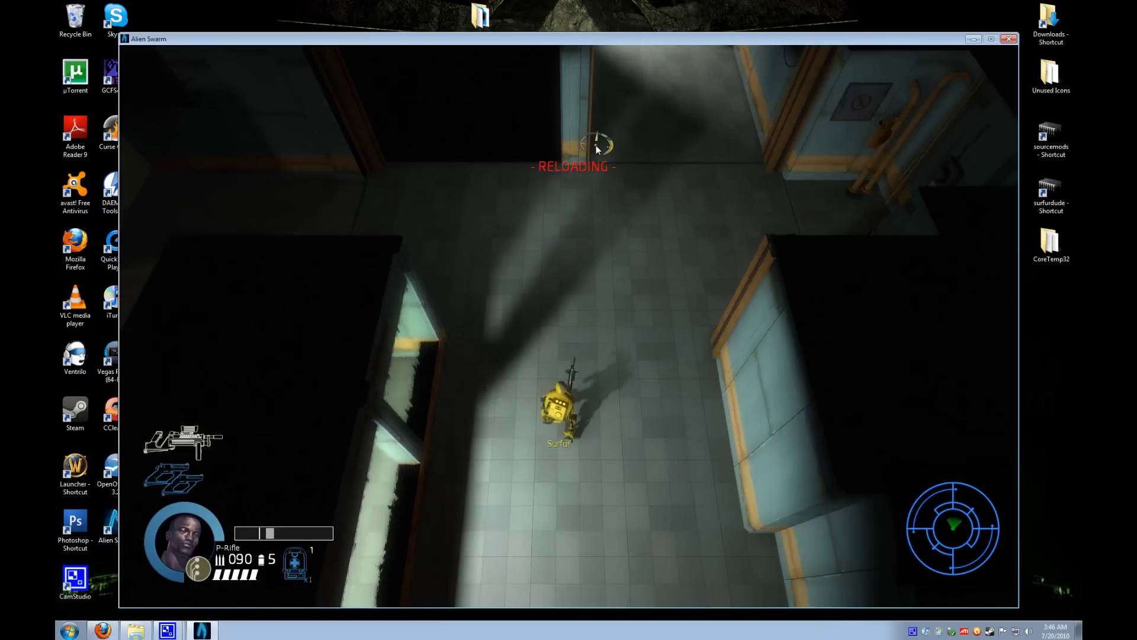
key("r")
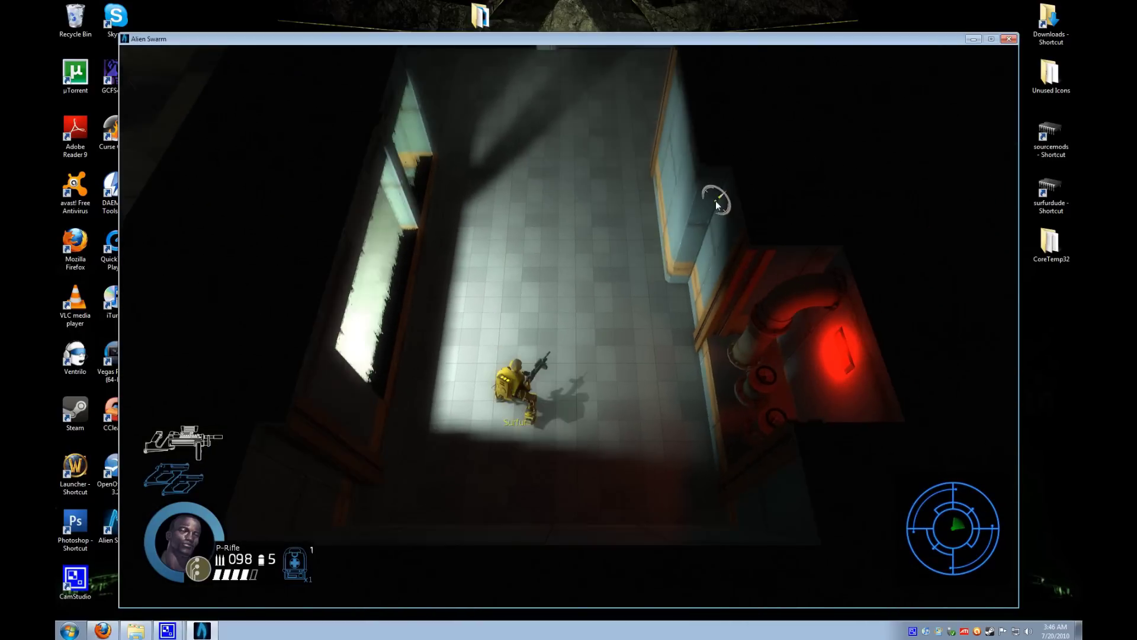
key("w")
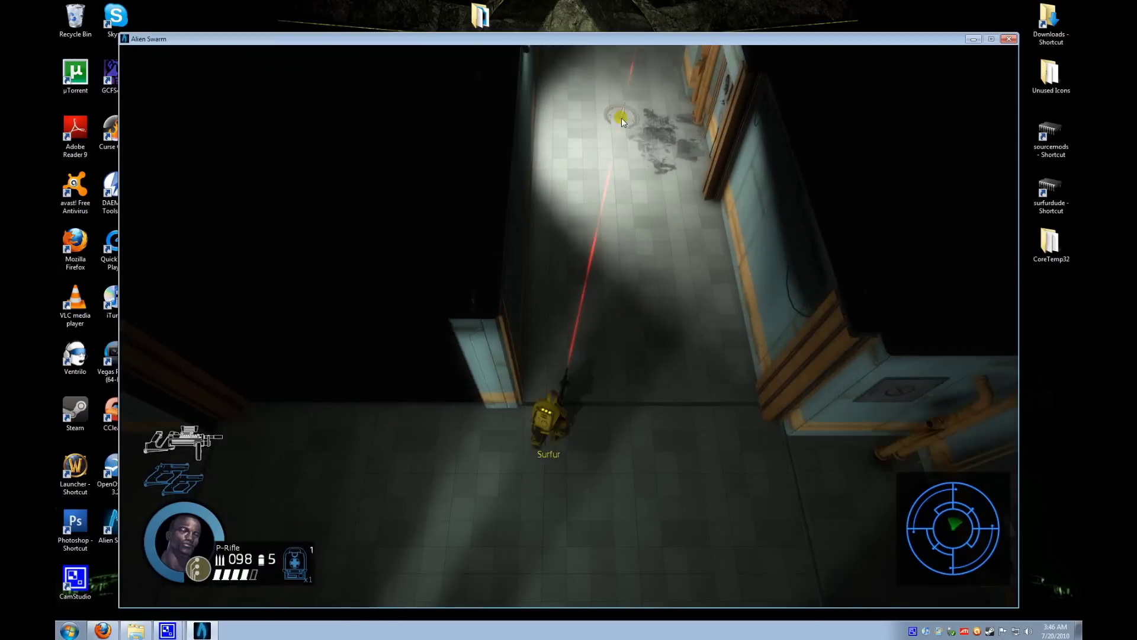
key("w")
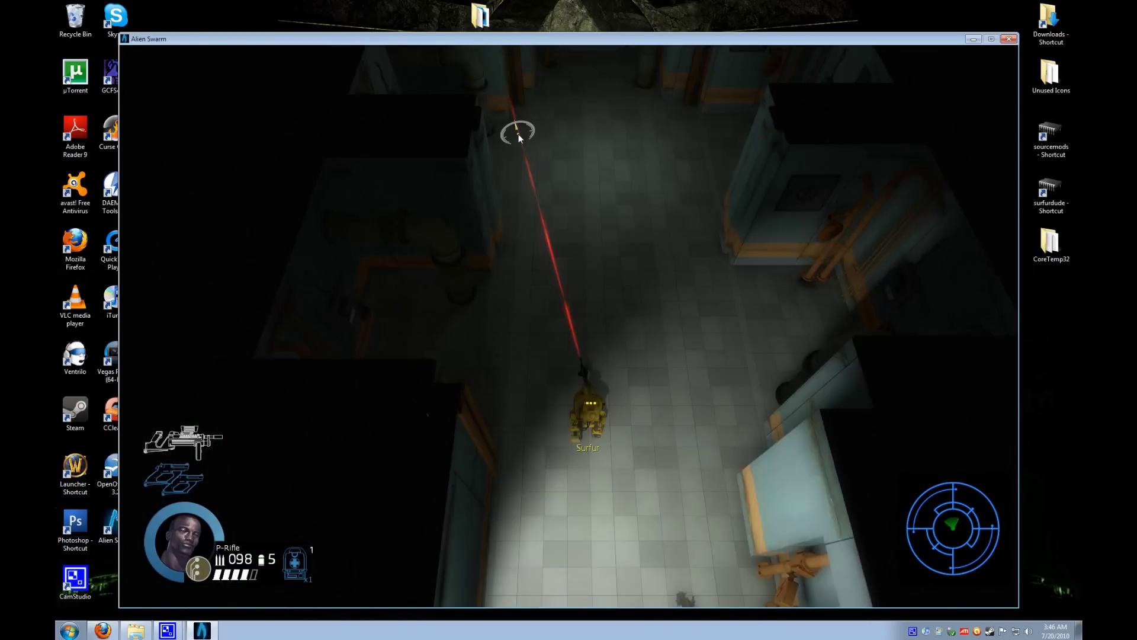
key("w")
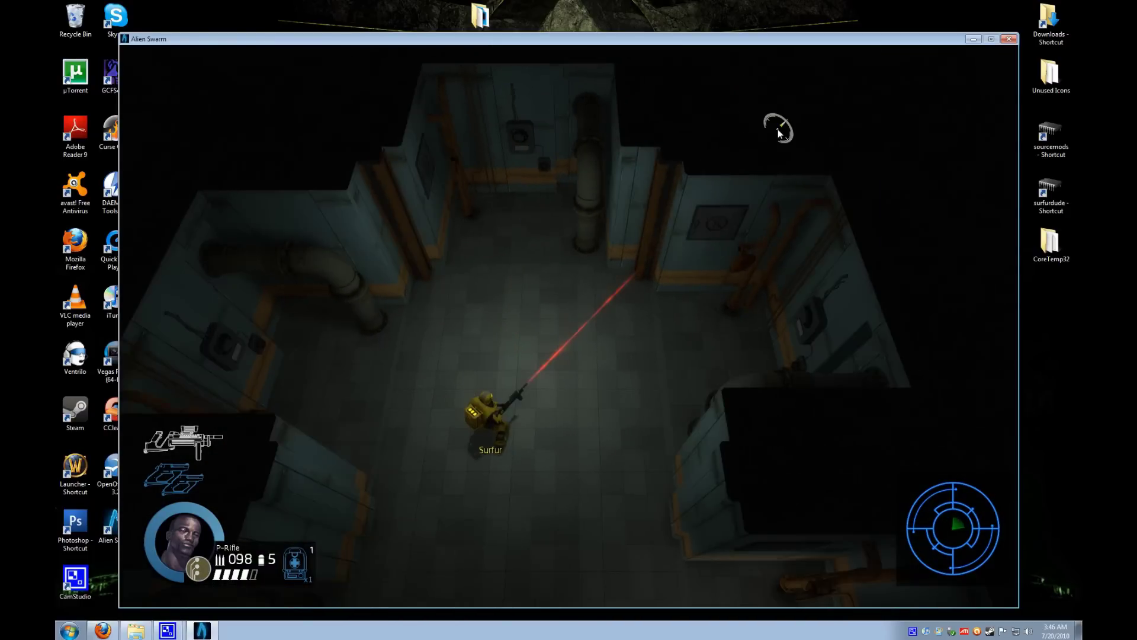
key("w")
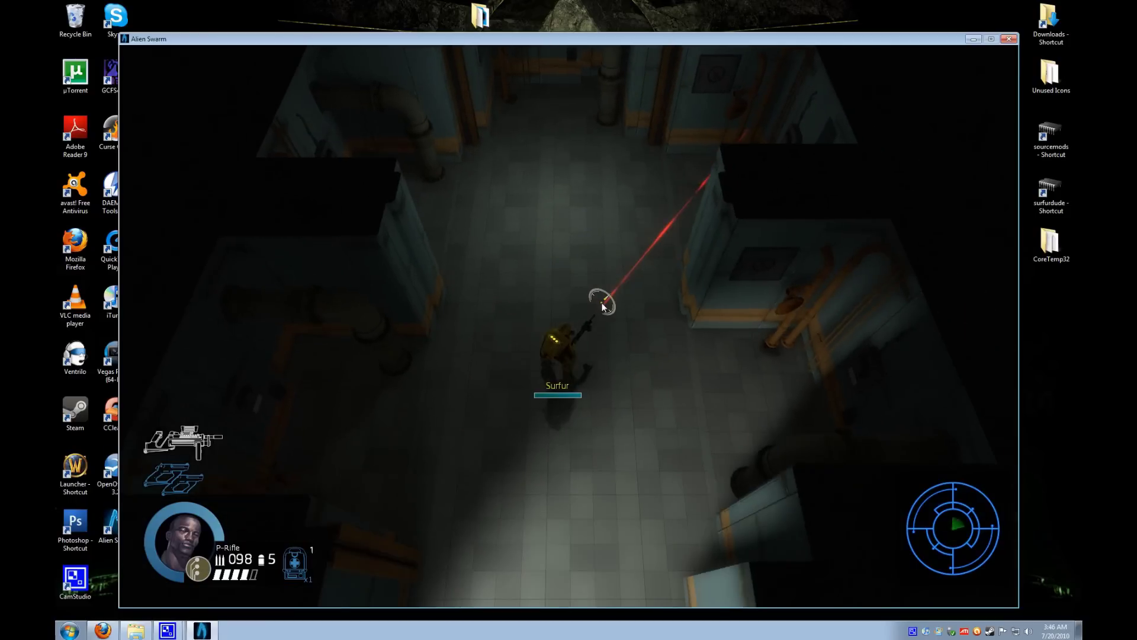
key("w")
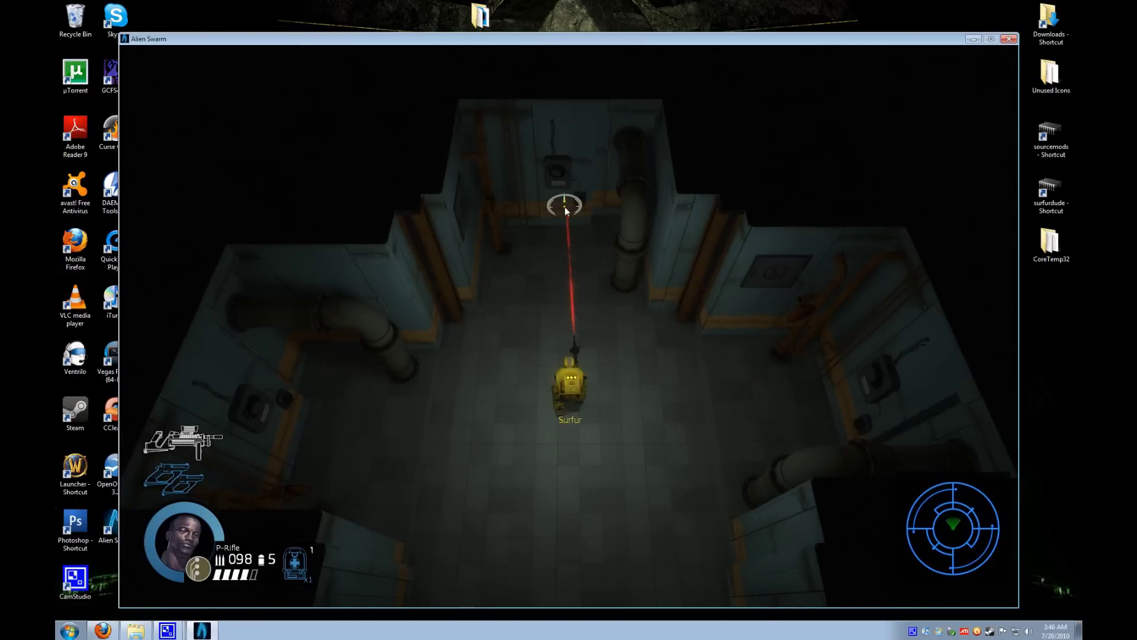
key("w")
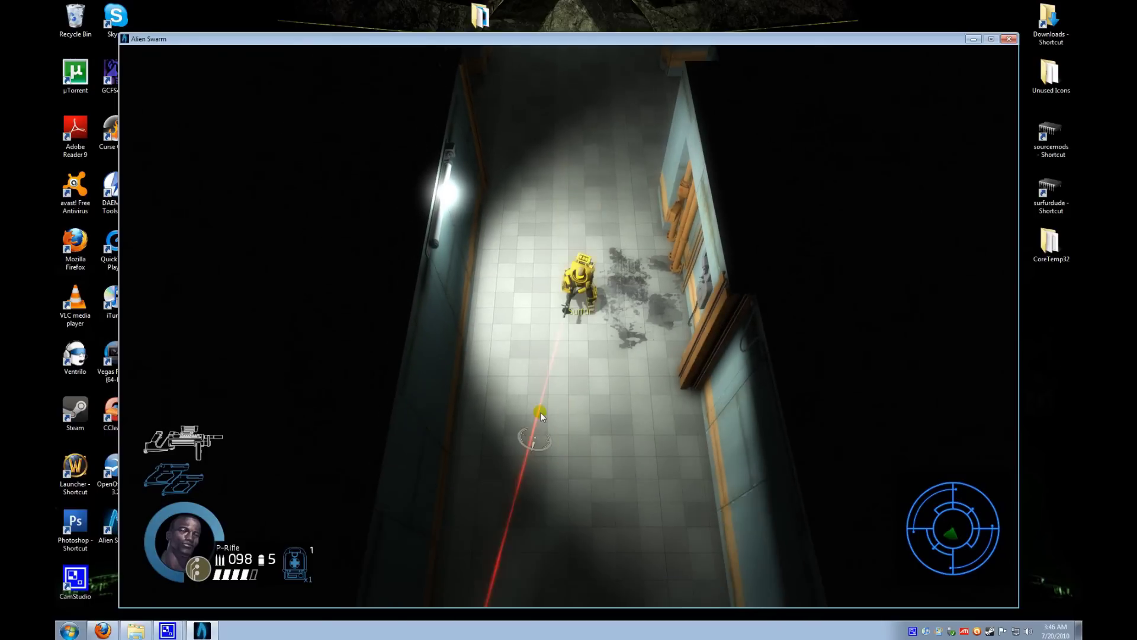
key("w")
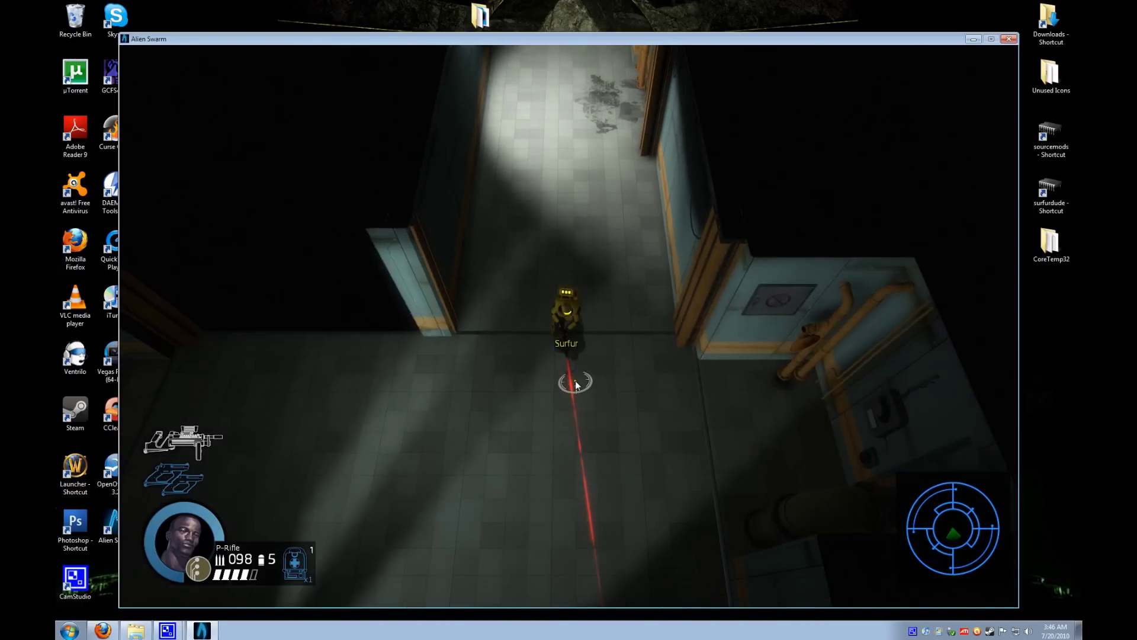
key("a")
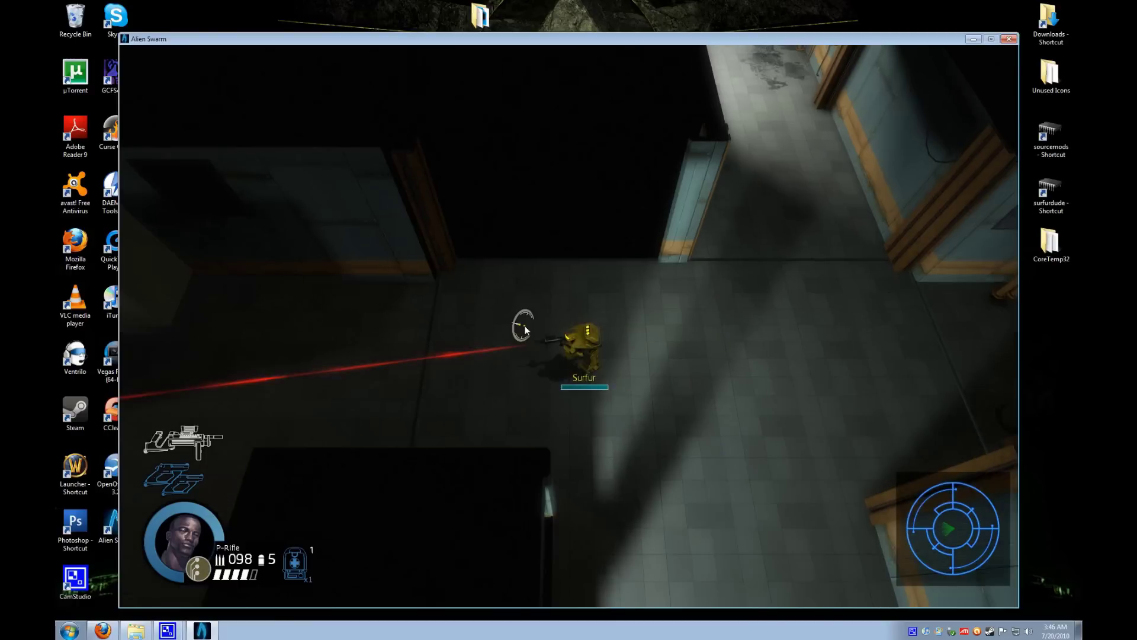
- Fight aliens and drones past the junction, reloading while climbing and descending the stairs
left_click_drag(524, 330, 521, 196)
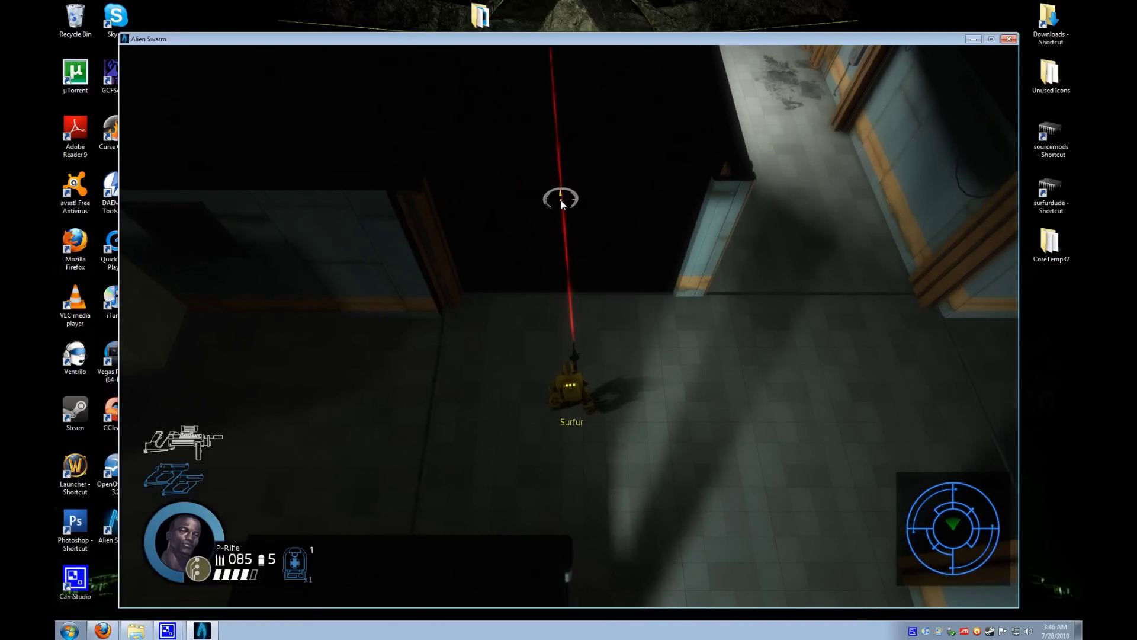
key("r")
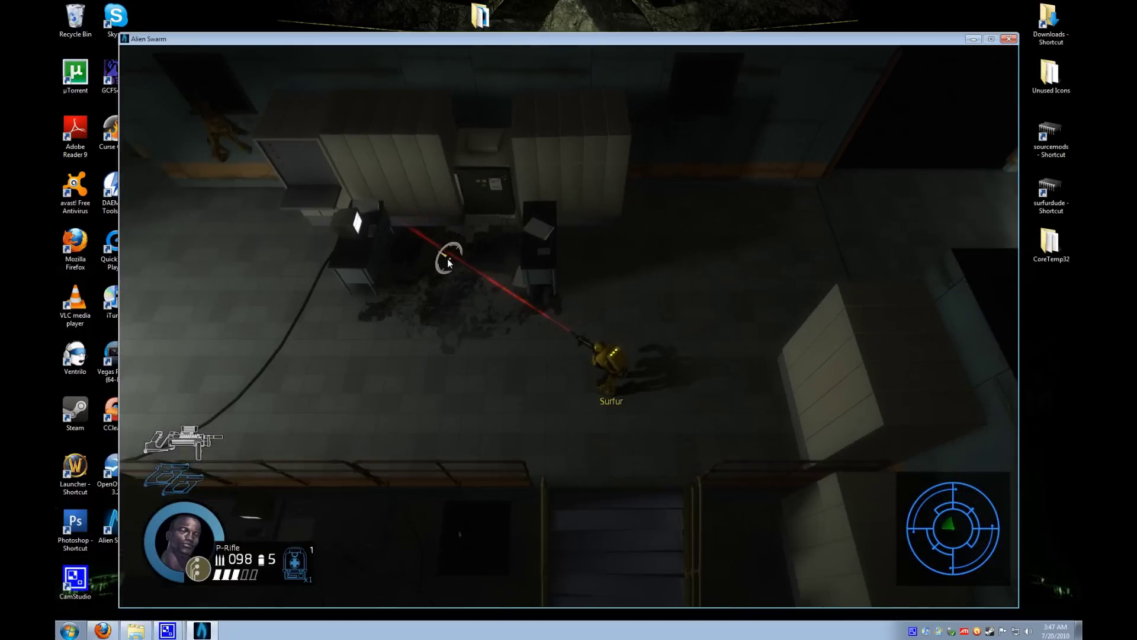
left_click_drag(447, 258, 406, 203)
key("s")
key("w")
key("w")
key("w")
key("w")
key("r")
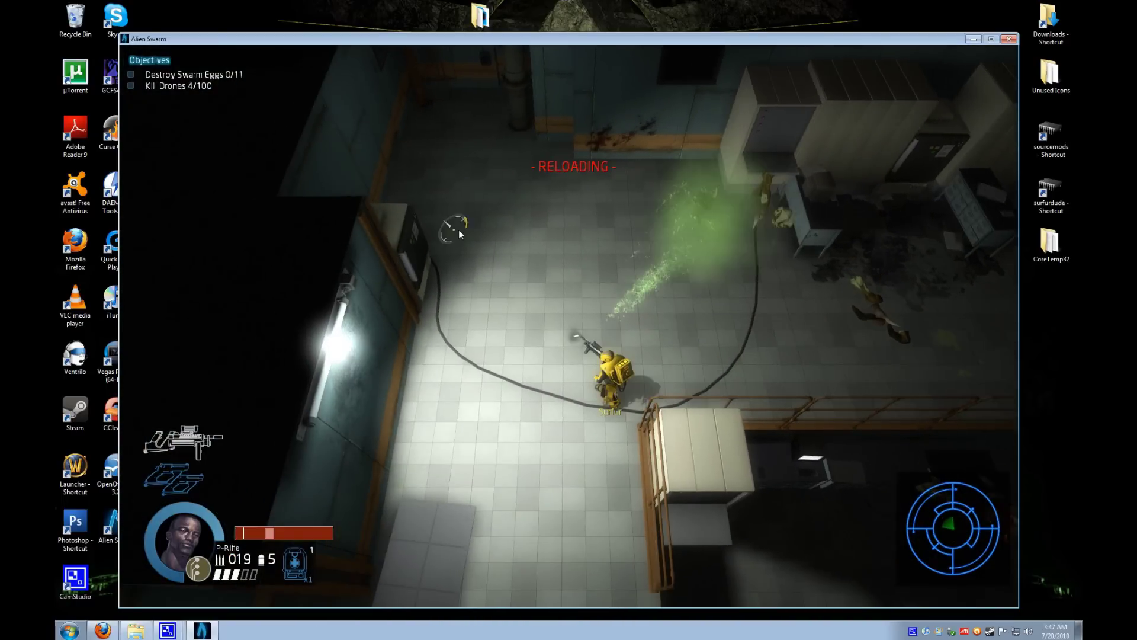
key("s")
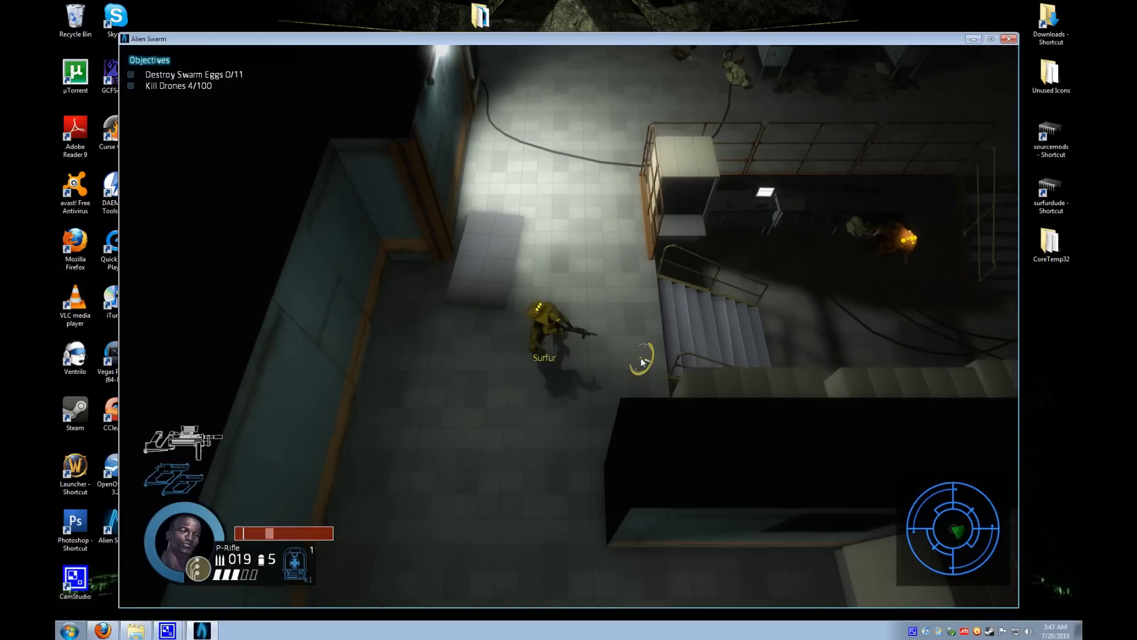
key("s")
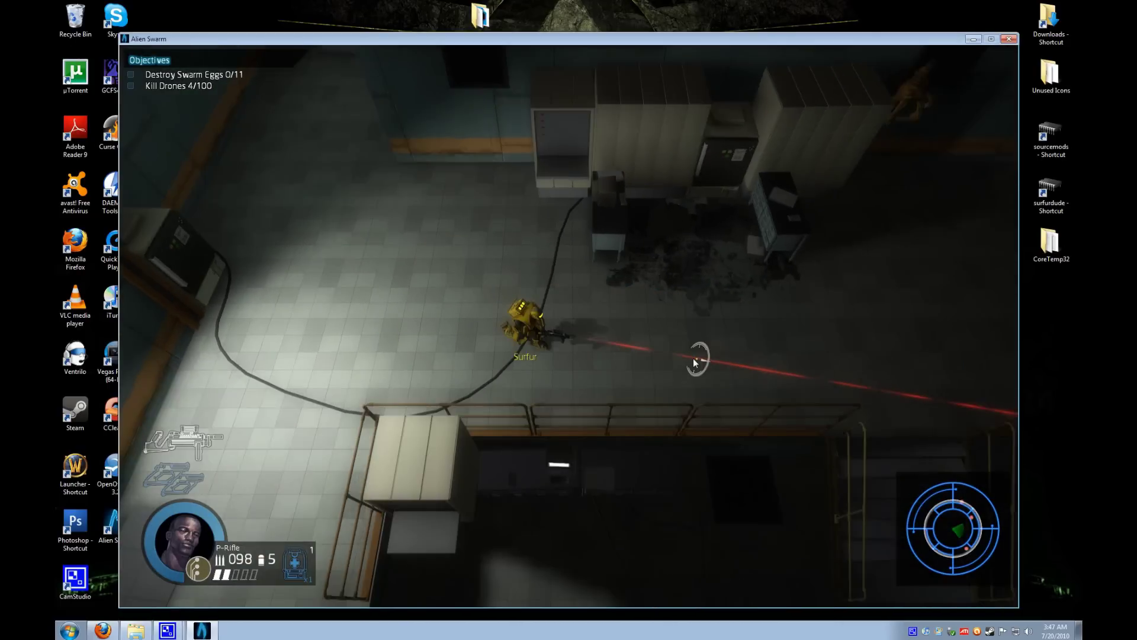
key("s")
left_click_drag(695, 362, 507, 363)
key("s")
key("s")
key("d")
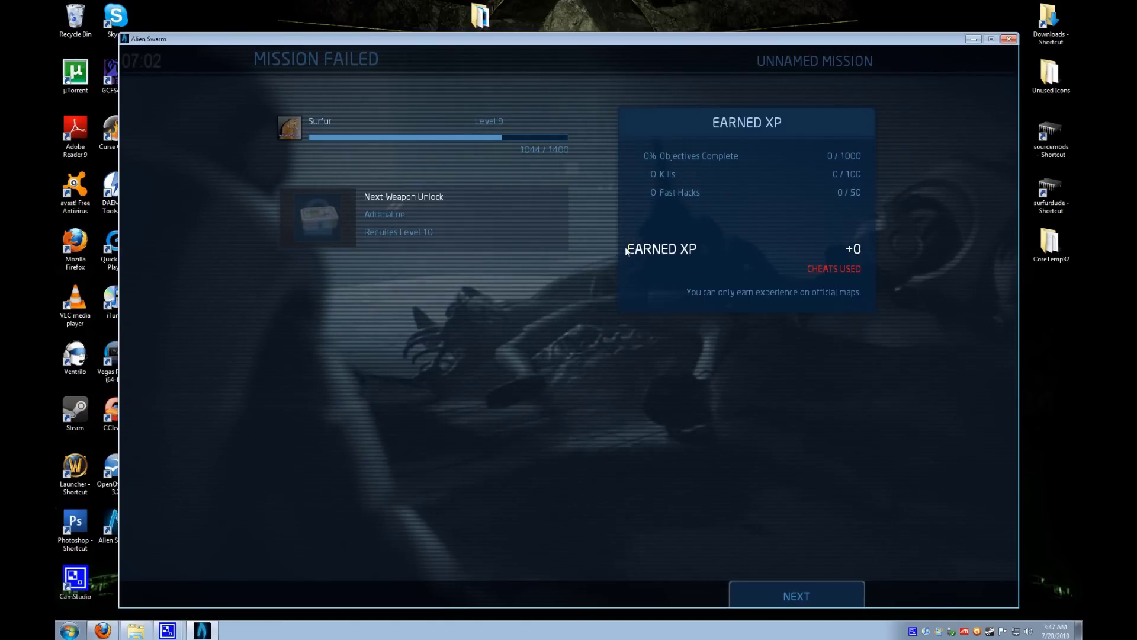
- Continue past the Mission Failed XP summary and restart the Unnamed Mission from the Stats screen
left_click(837, 596)
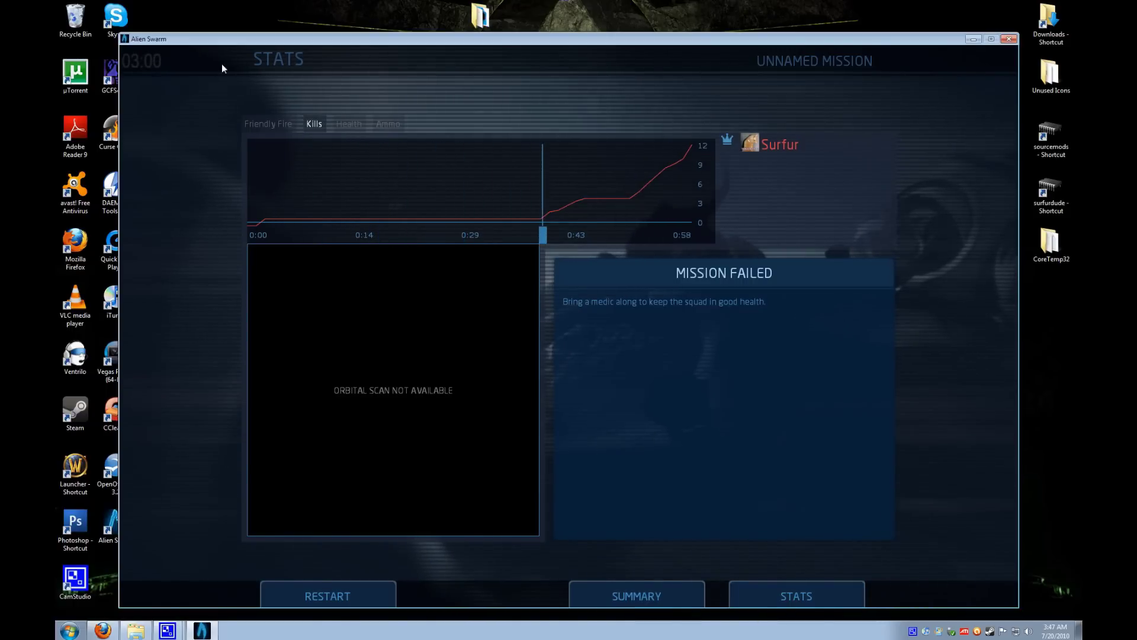
left_click(357, 588)
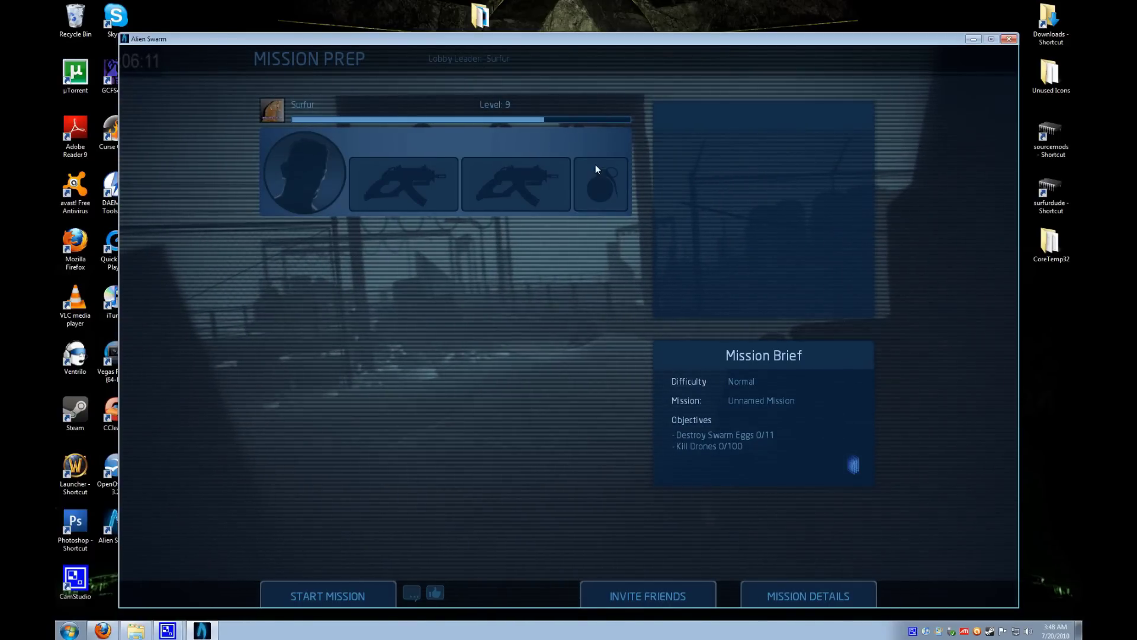
- In TileGen, start a New Mission on the Missions tab, cancel it, and return to Layout
key("grave")
key("grave")
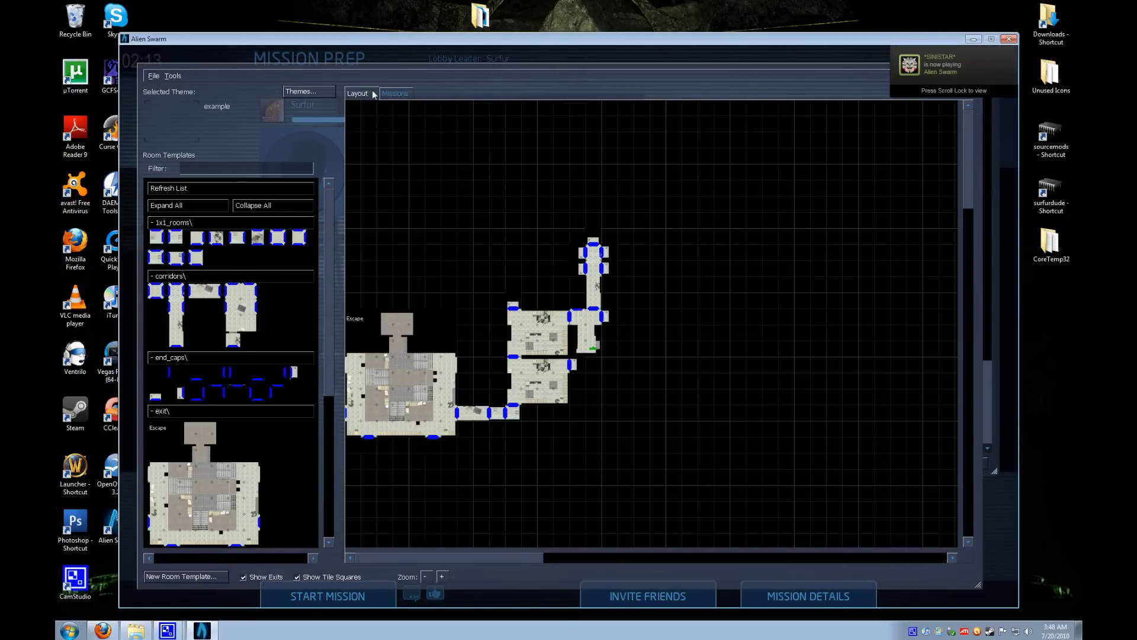
left_click(396, 94)
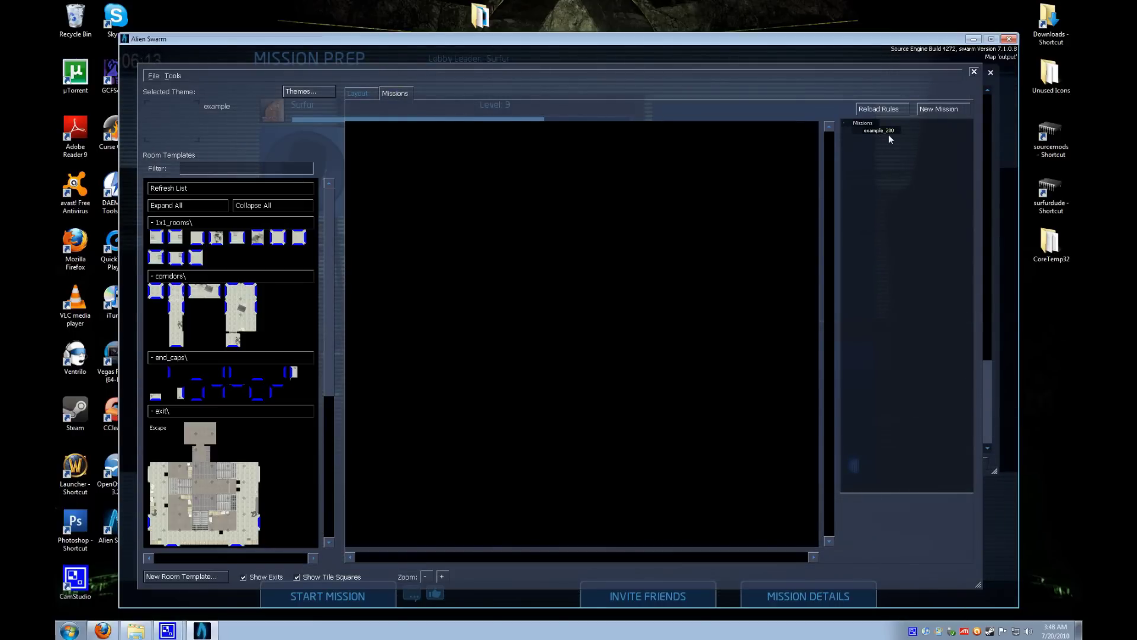
left_click(938, 110)
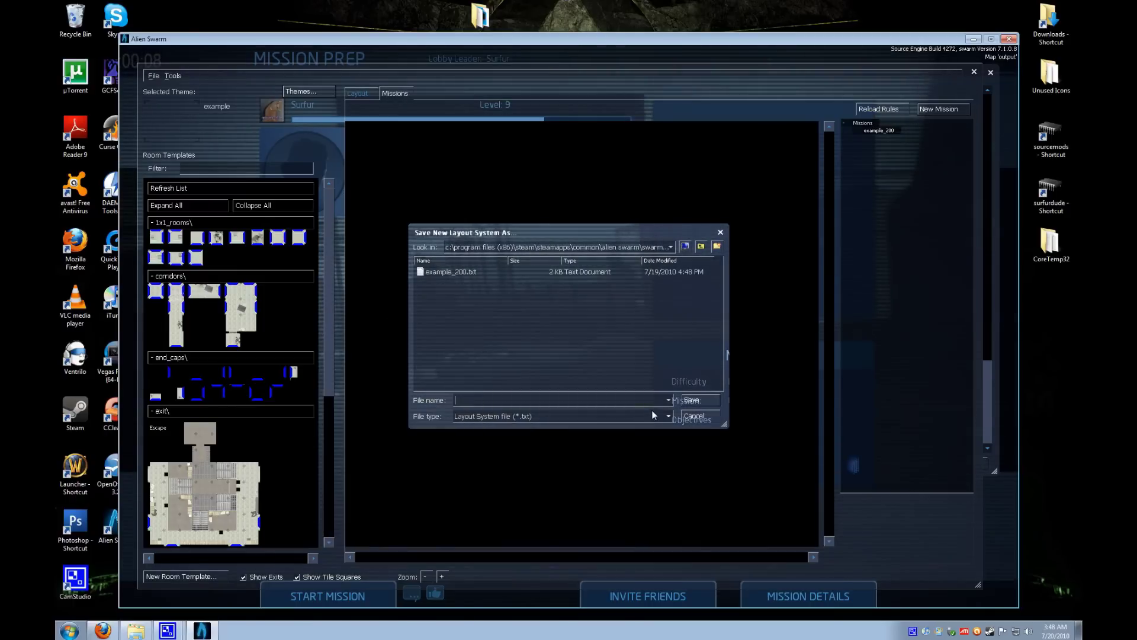
left_click(692, 417)
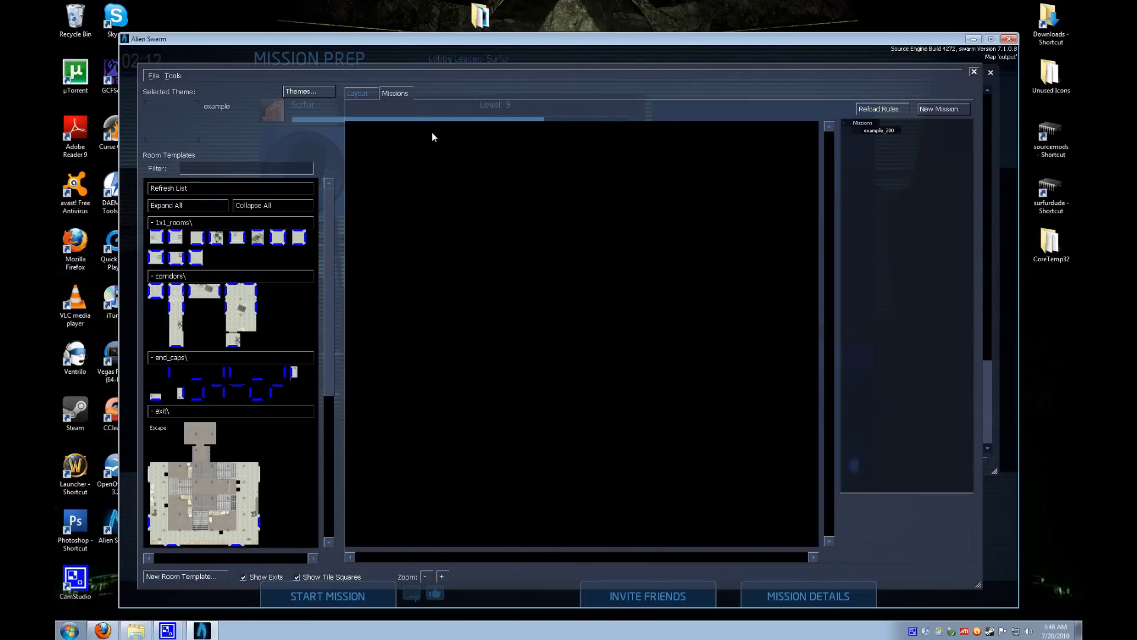
left_click(367, 93)
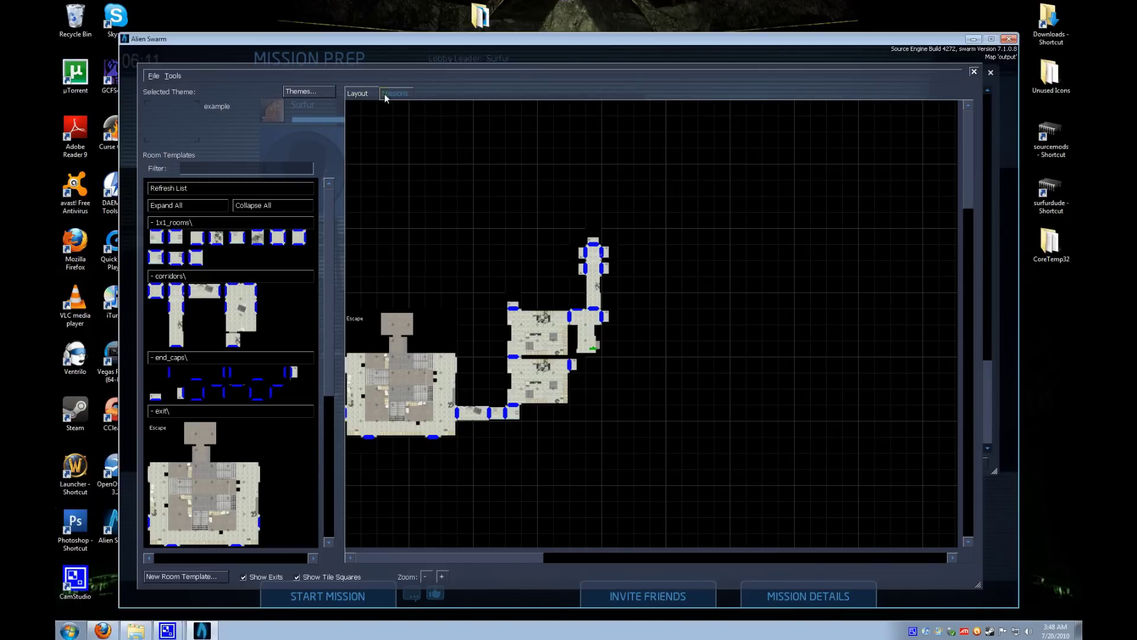
- Close the editor and exit the game to the main menu, confirming with OK
left_click(974, 73)
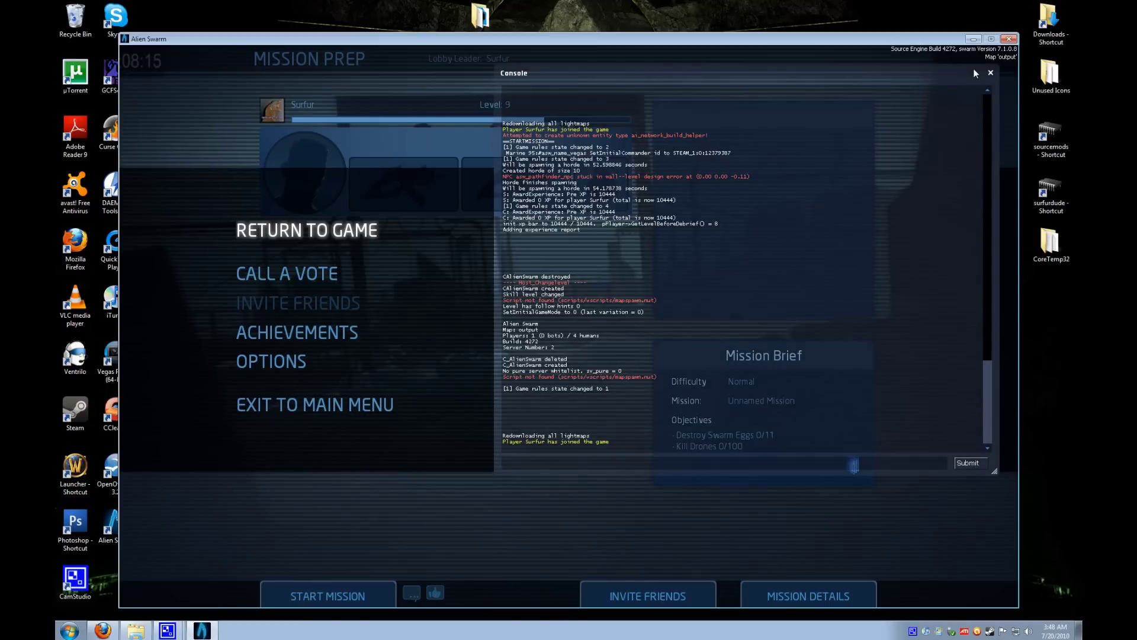
left_click(320, 403)
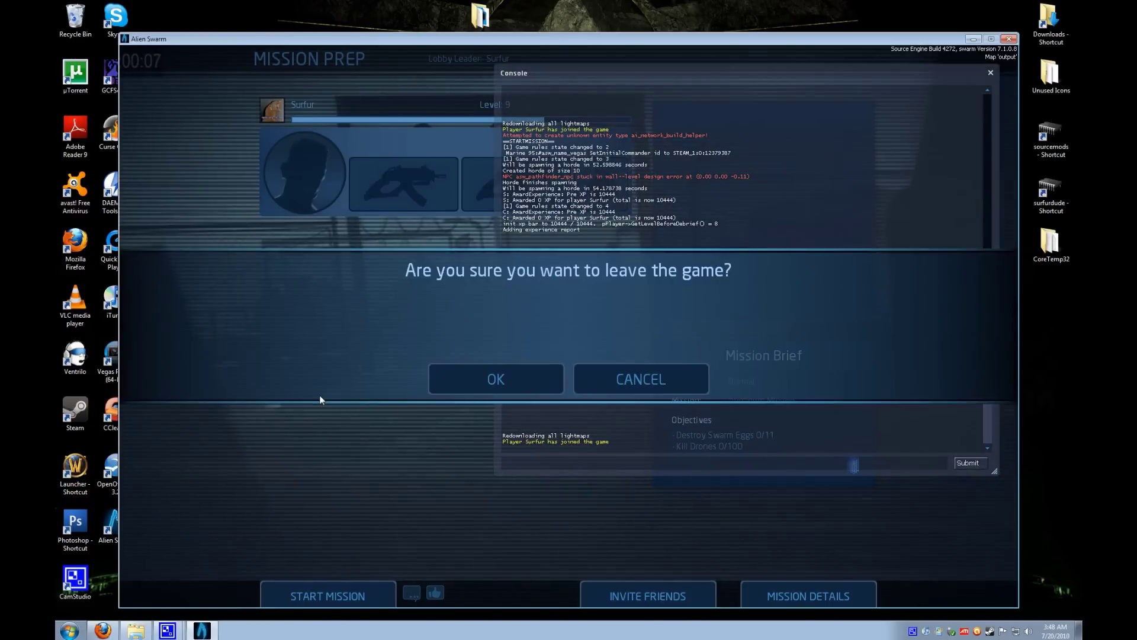
left_click(549, 379)
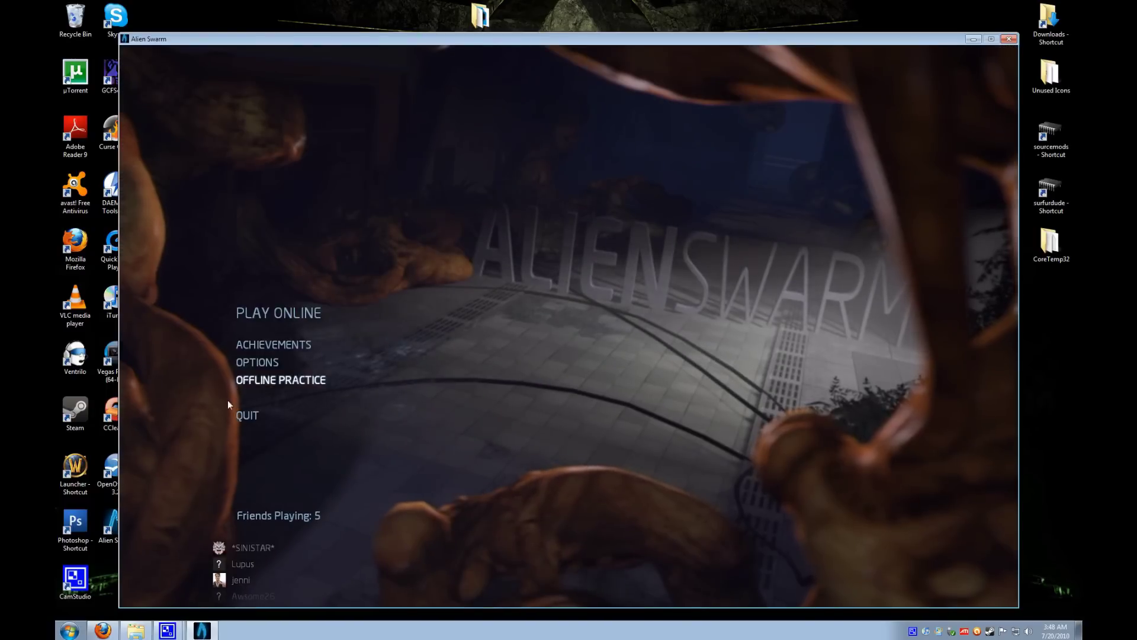